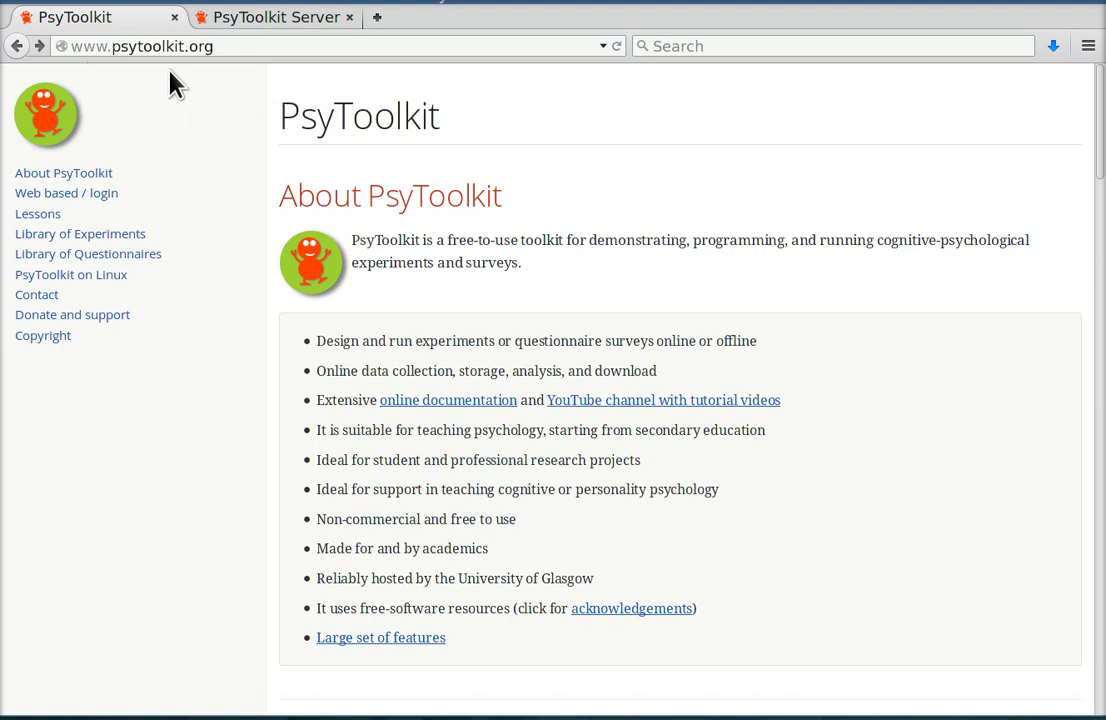
Jump to the Web based / login section of the psytoolkit.org home page
{"action": "left_click", "coordinate": [52, 203]}
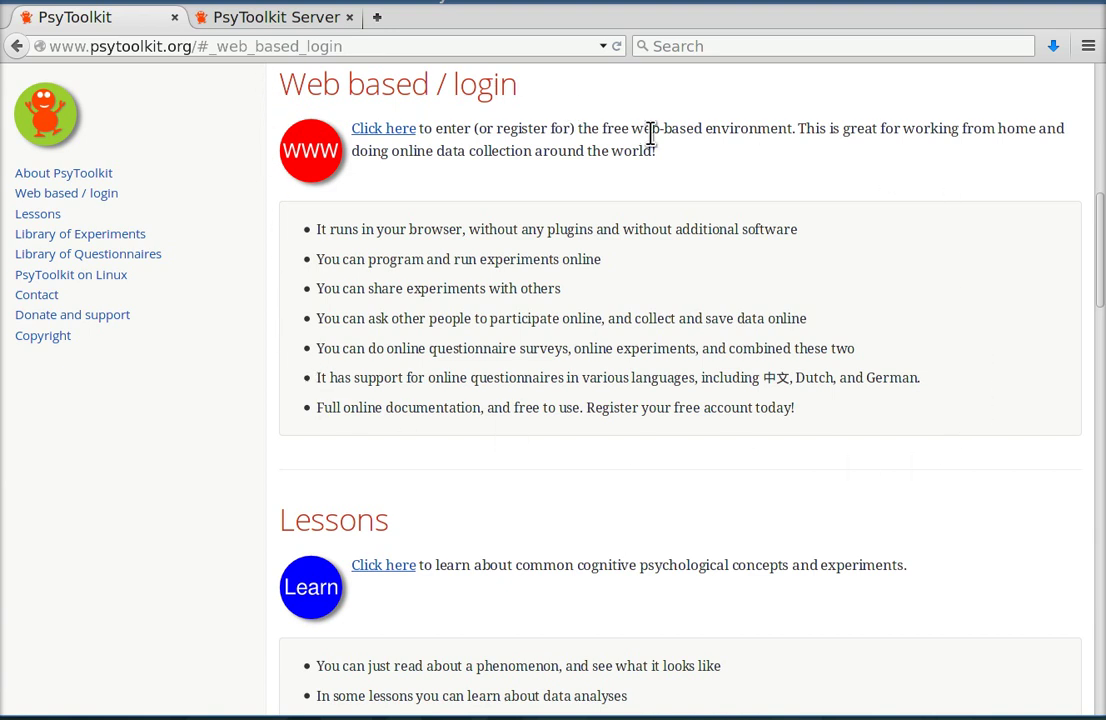
Open the login page, glance at Register, then switch to the logged-in PsyToolkit Server session
{"action": "left_click", "coordinate": [384, 132]}
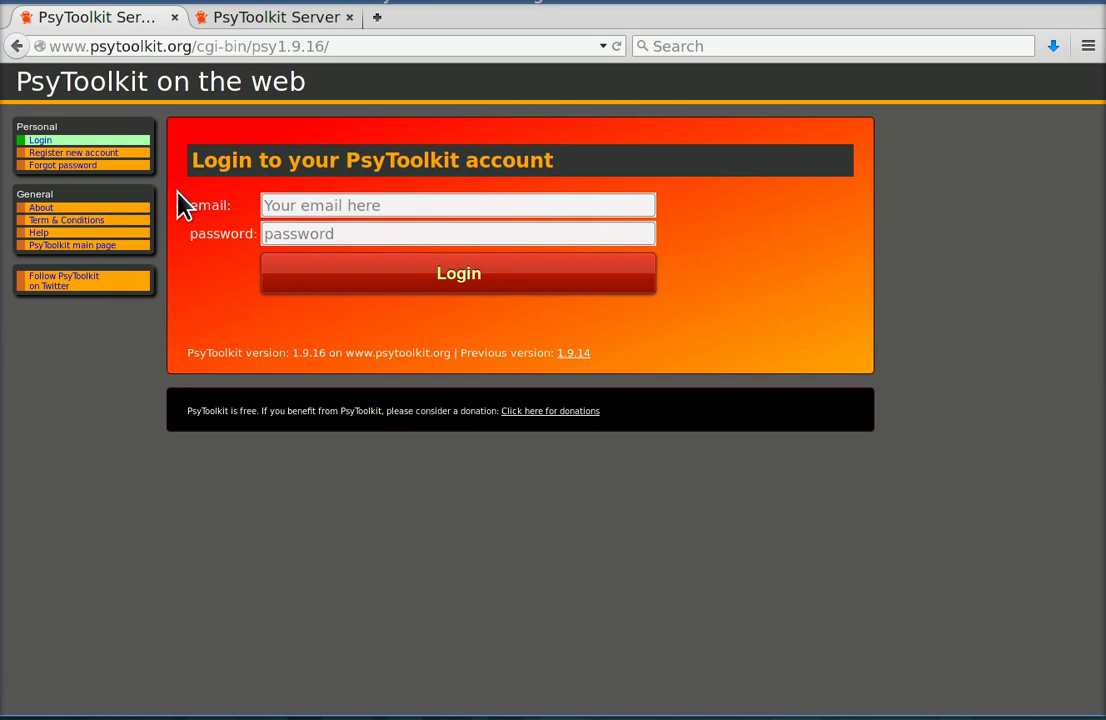
{"action": "left_click", "coordinate": [135, 155]}
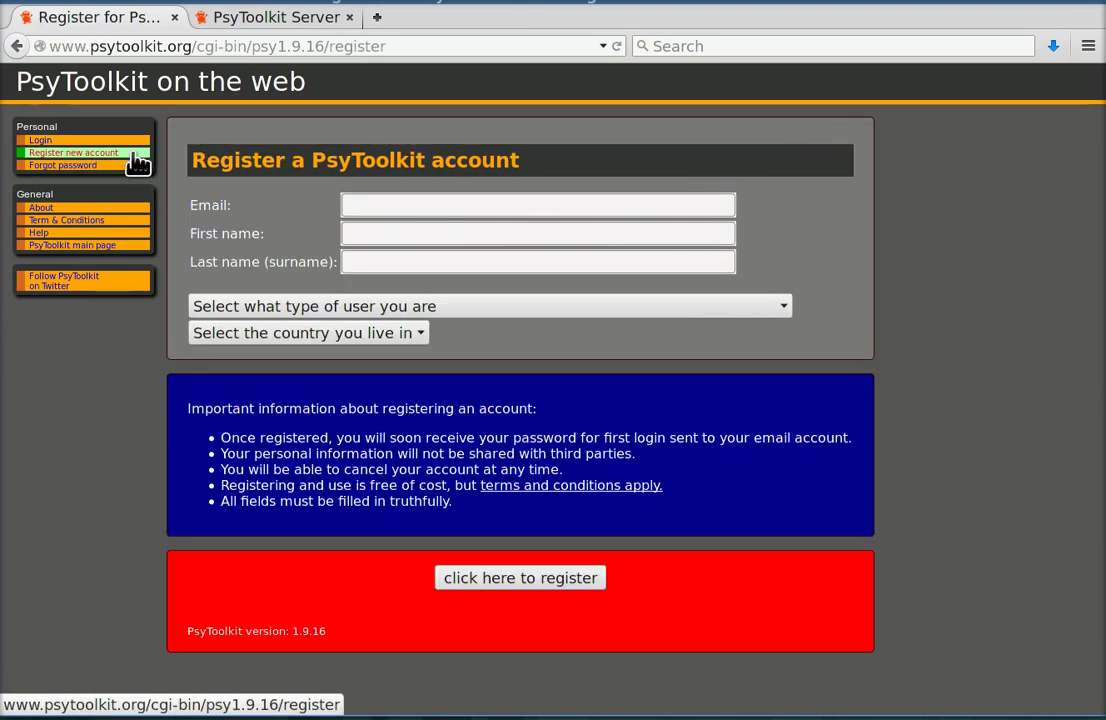
{"action": "left_click", "coordinate": [133, 141]}
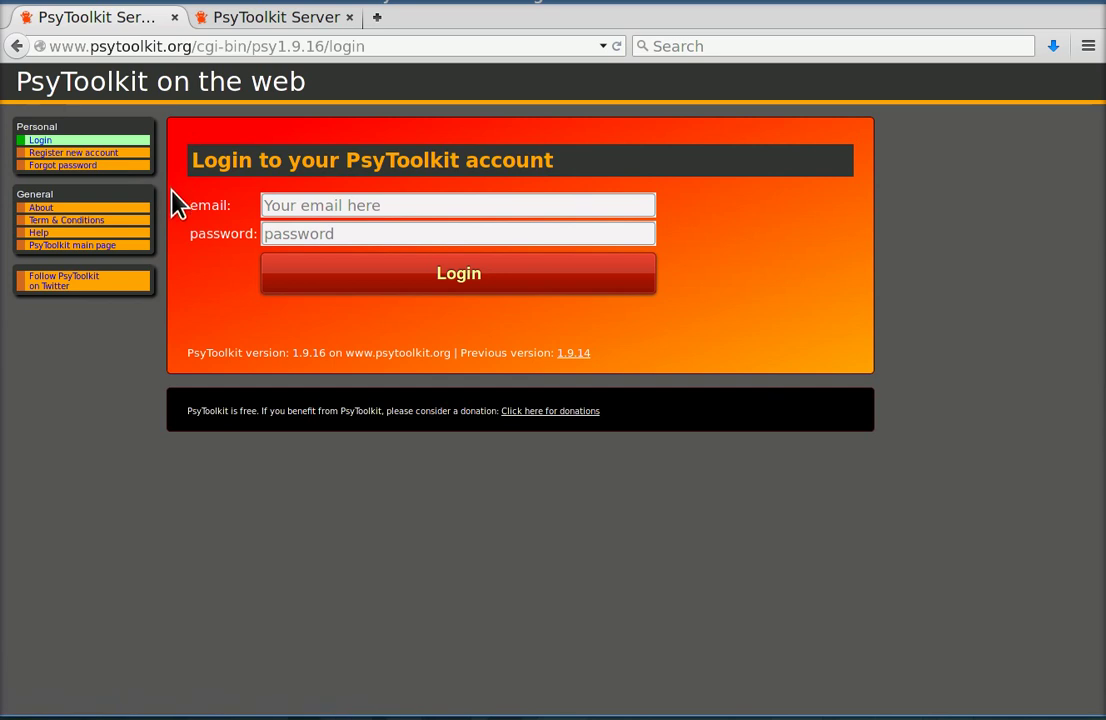
{"action": "left_click", "coordinate": [272, 24]}
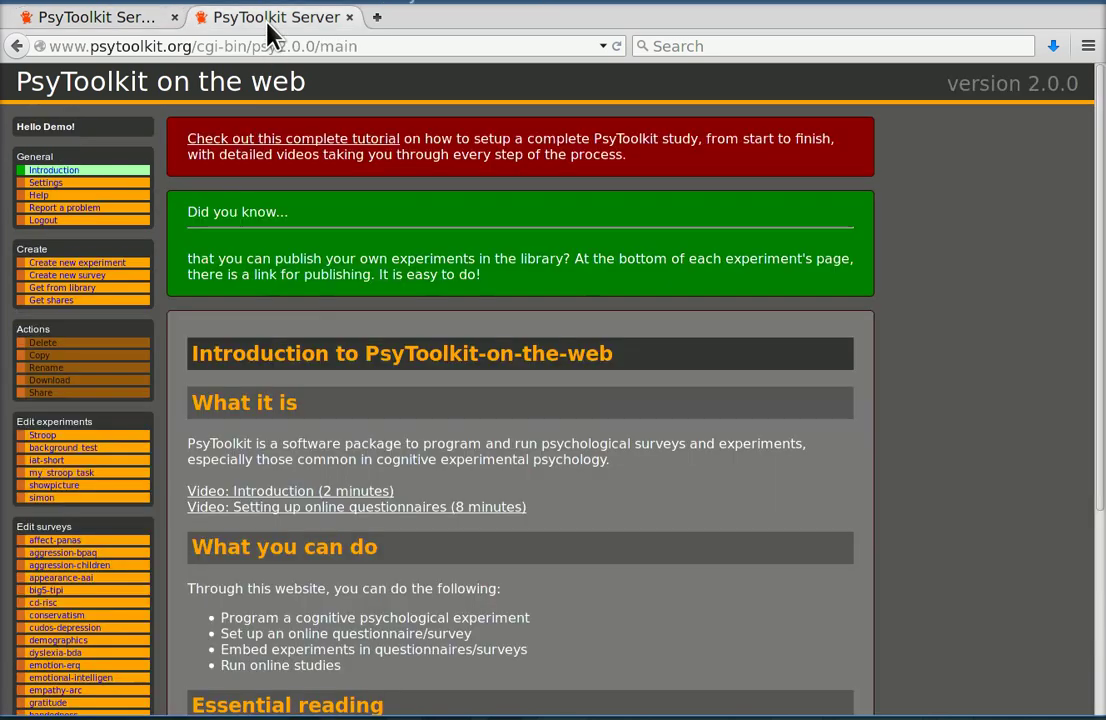
Create a completely new online survey named depression_survey
{"action": "left_click", "coordinate": [100, 285]}
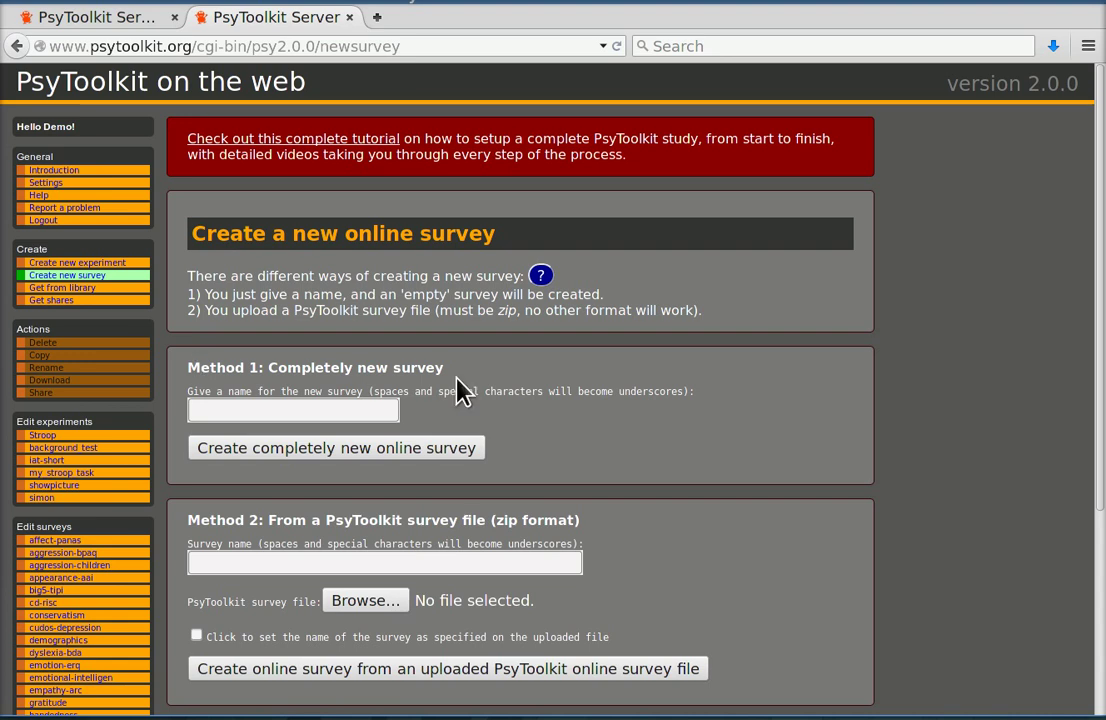
{"action": "left_click", "coordinate": [366, 414]}
{"action": "type", "text": "depressio"}
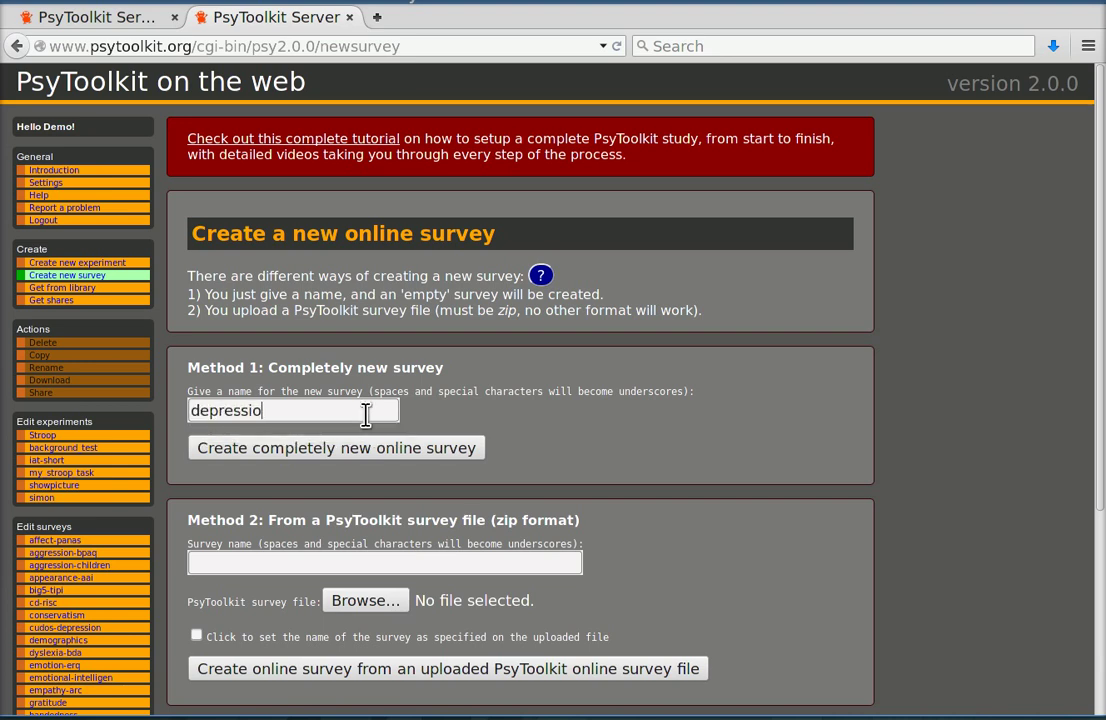
{"action": "type", "text": "n_survey"}
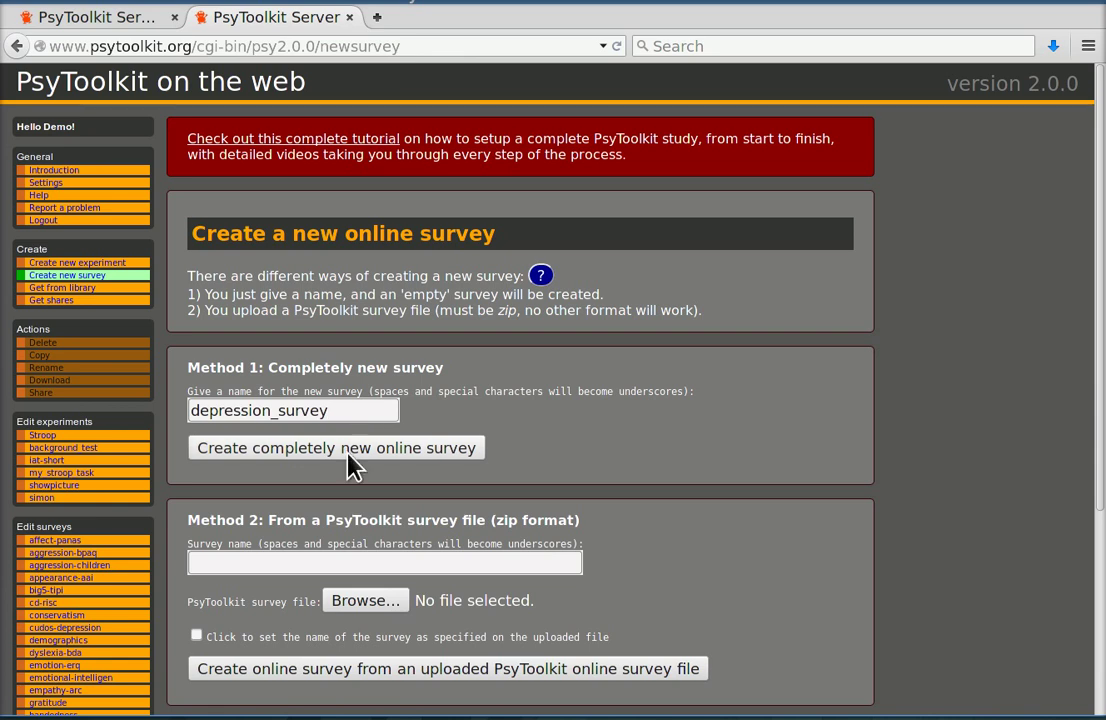
{"action": "left_click", "coordinate": [349, 456]}
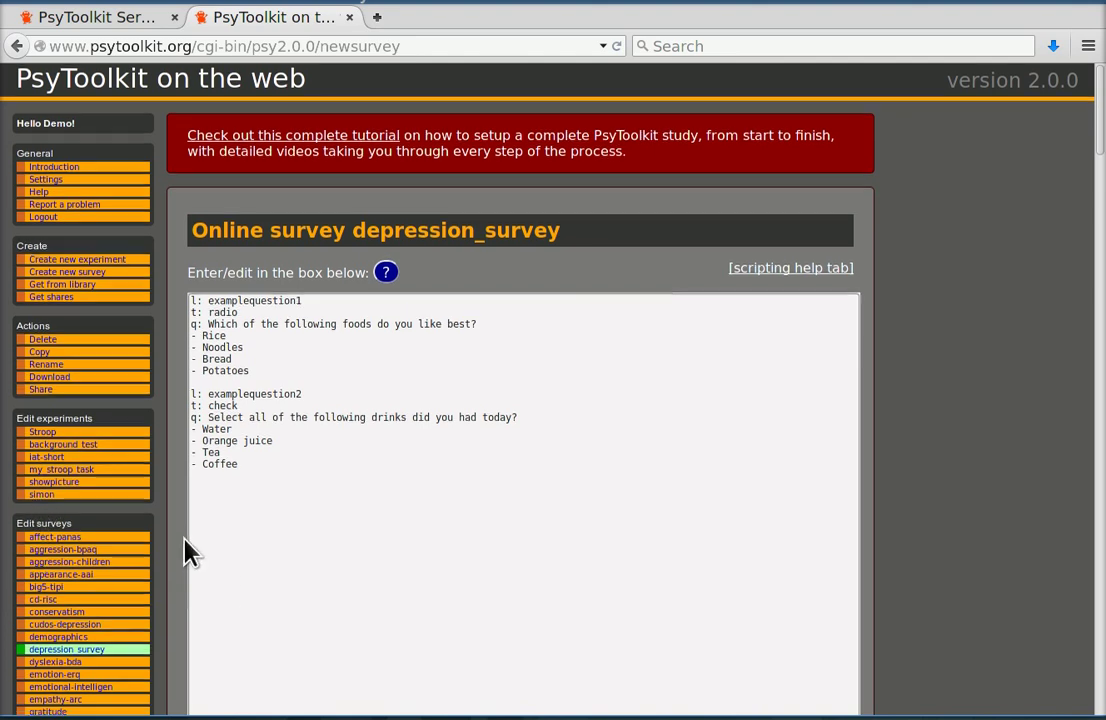
Delete both example questions from the depression_survey script and save the empty script
{"action": "scroll", "coordinate": [170, 540], "scroll_direction": "down", "scroll_amount": 3}
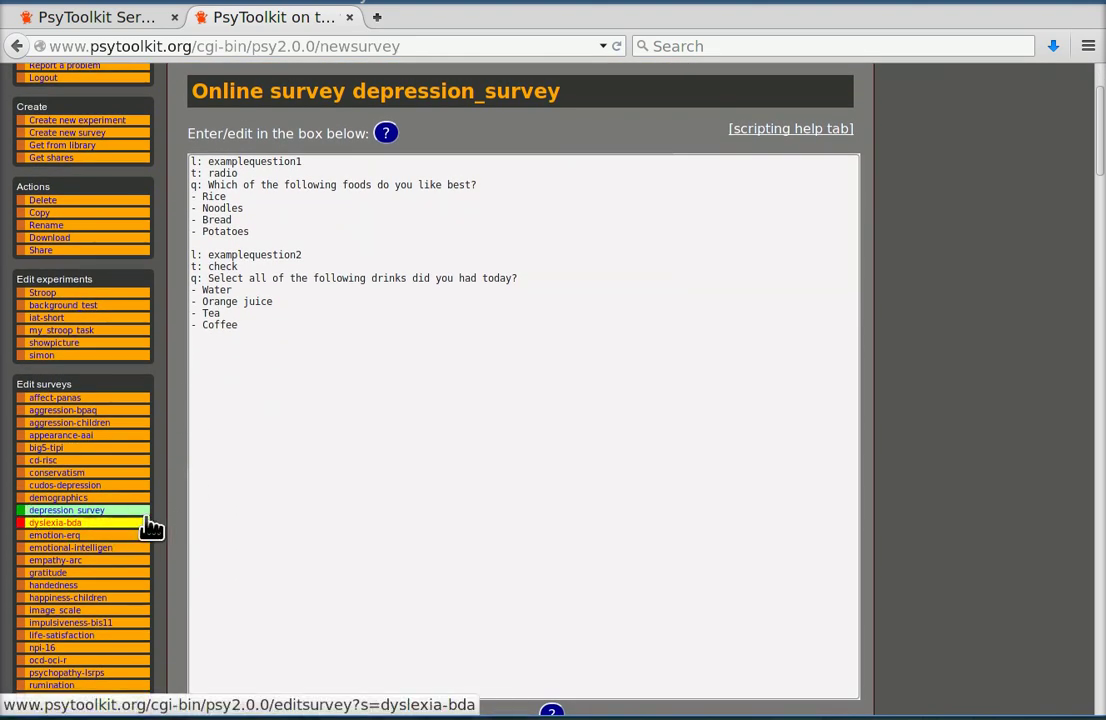
{"action": "scroll", "coordinate": [165, 495], "scroll_direction": "up", "scroll_amount": 3}
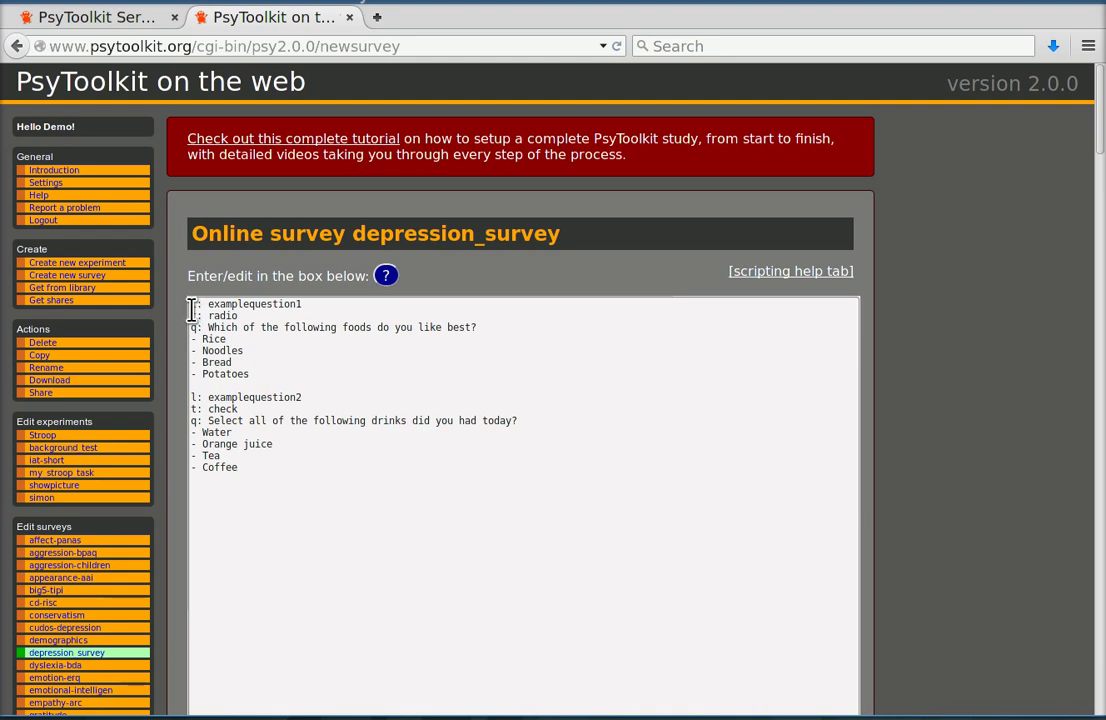
{"action": "left_click_drag", "start_coordinate": [192, 310], "coordinate": [272, 483]}
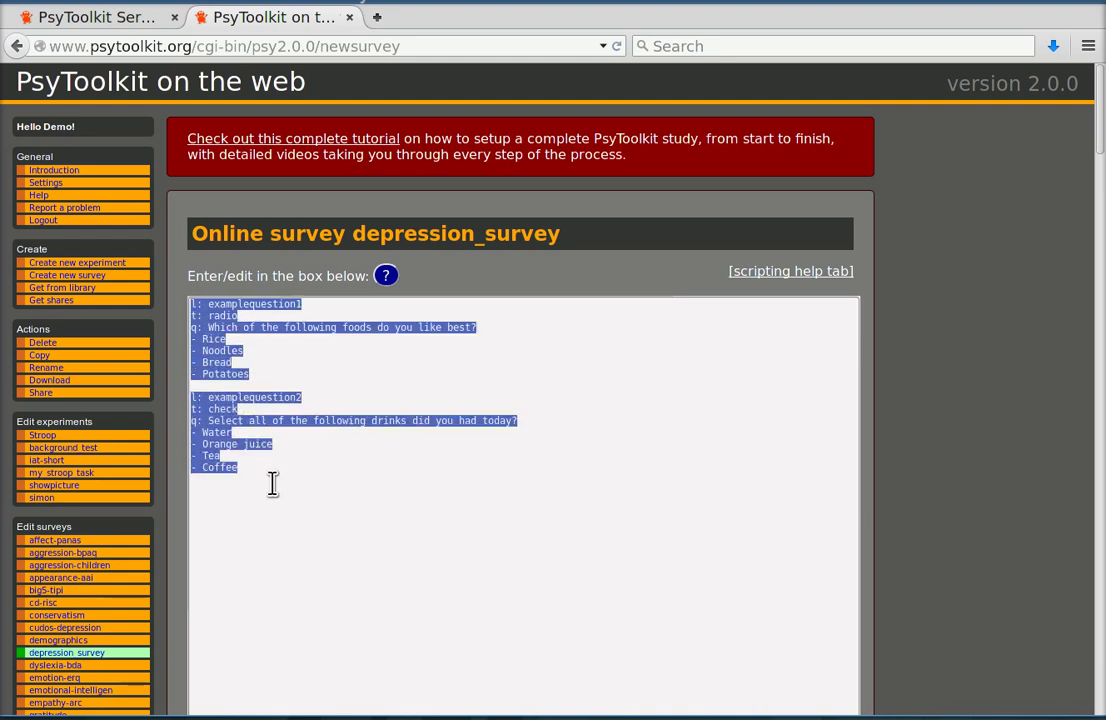
{"action": "key", "text": "Delete"}
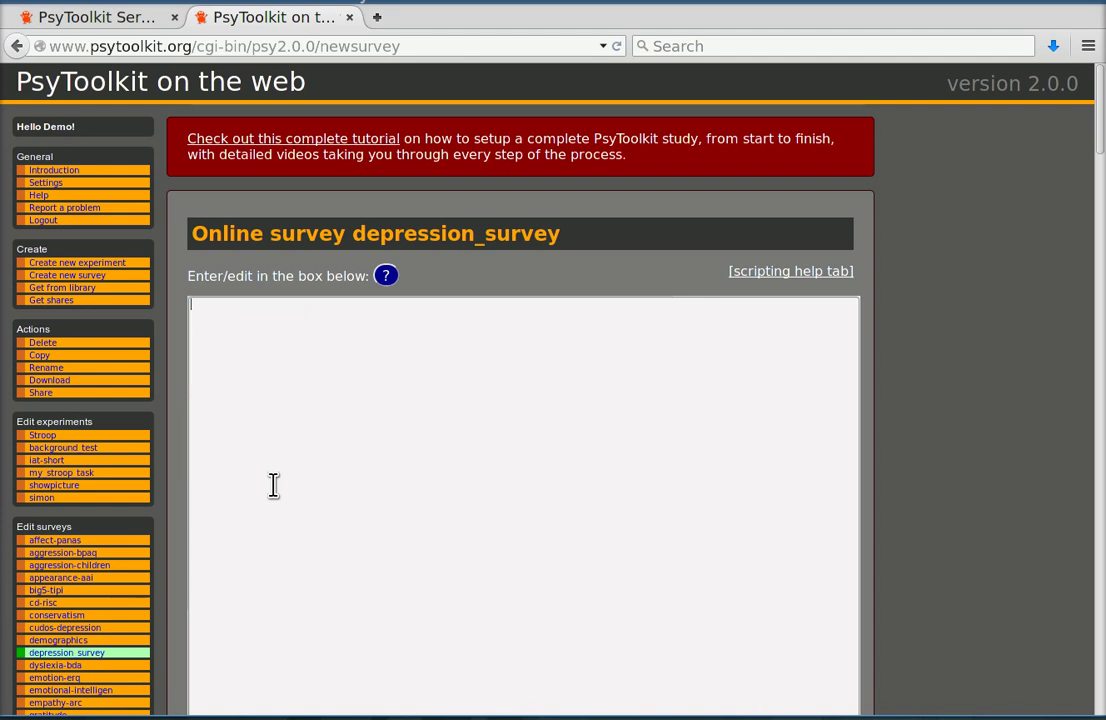
{"action": "scroll", "coordinate": [273, 485], "scroll_direction": "down", "scroll_amount": 5}
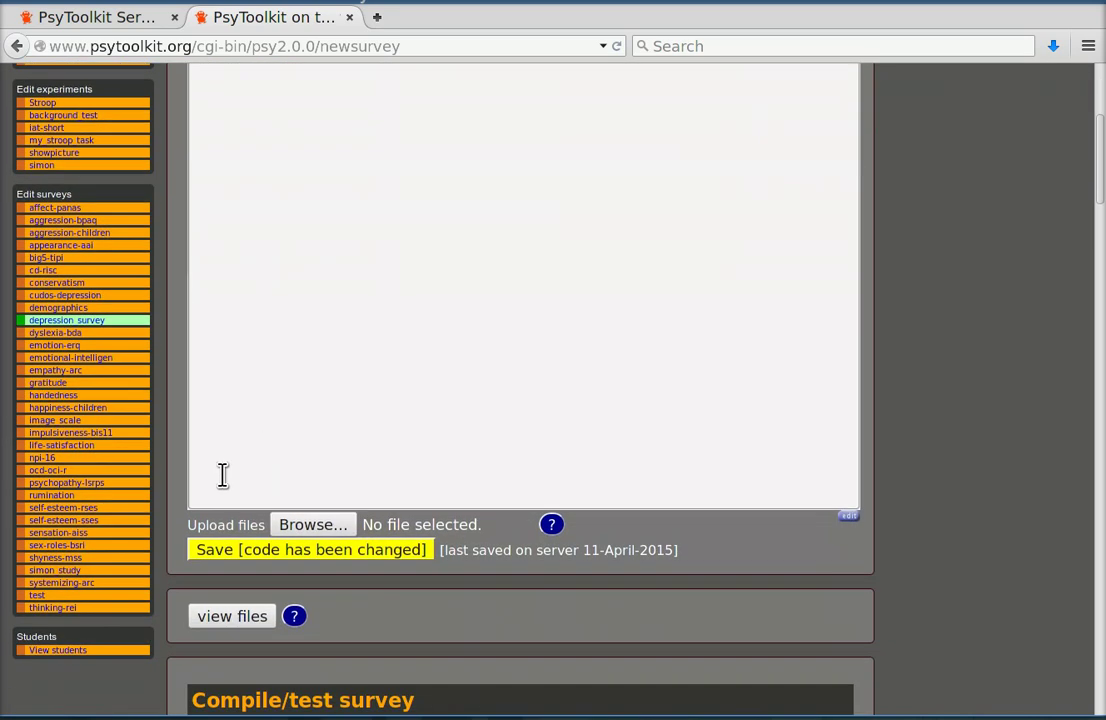
{"action": "left_click", "coordinate": [243, 552]}
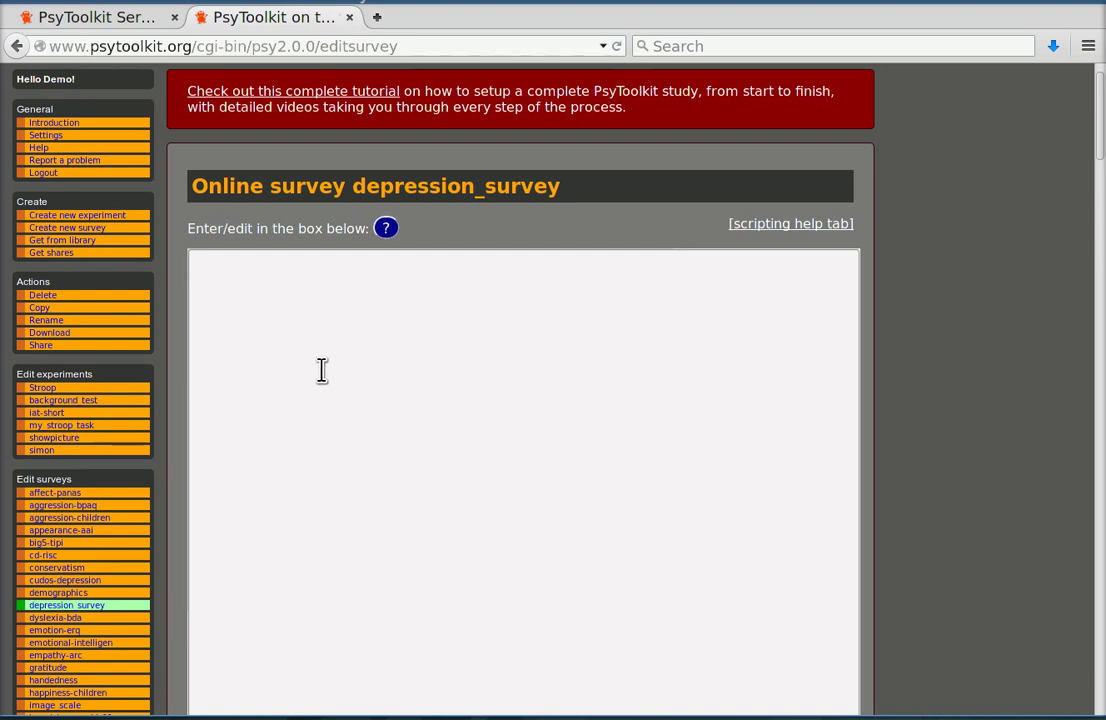
Scroll down through the survey intro screen and special options to the About this survey box
{"action": "scroll", "coordinate": [300, 365], "scroll_direction": "down", "scroll_amount": 8}
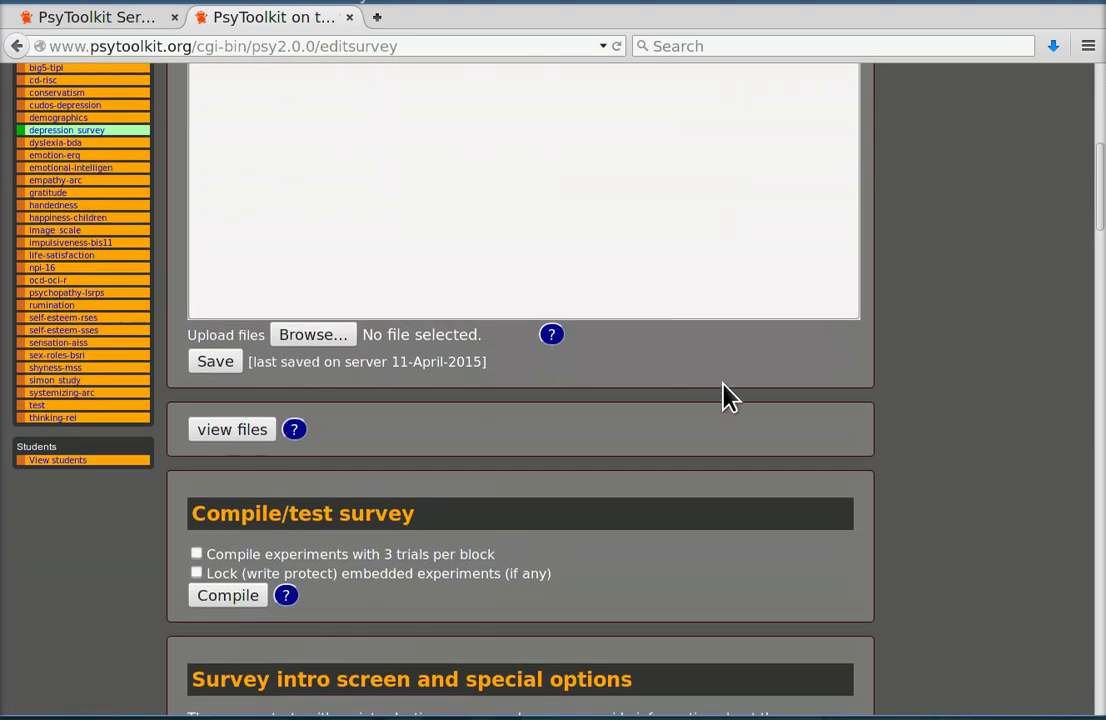
{"action": "scroll", "coordinate": [839, 407], "scroll_direction": "down", "scroll_amount": 3}
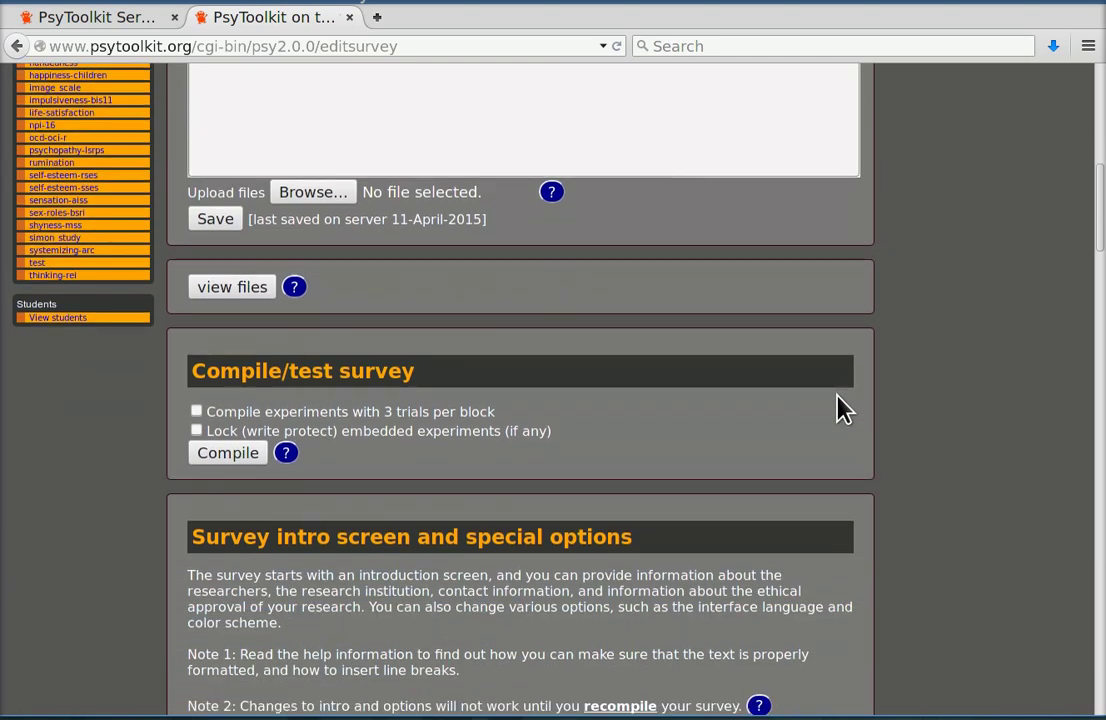
{"action": "scroll", "coordinate": [869, 407], "scroll_direction": "down", "scroll_amount": 3}
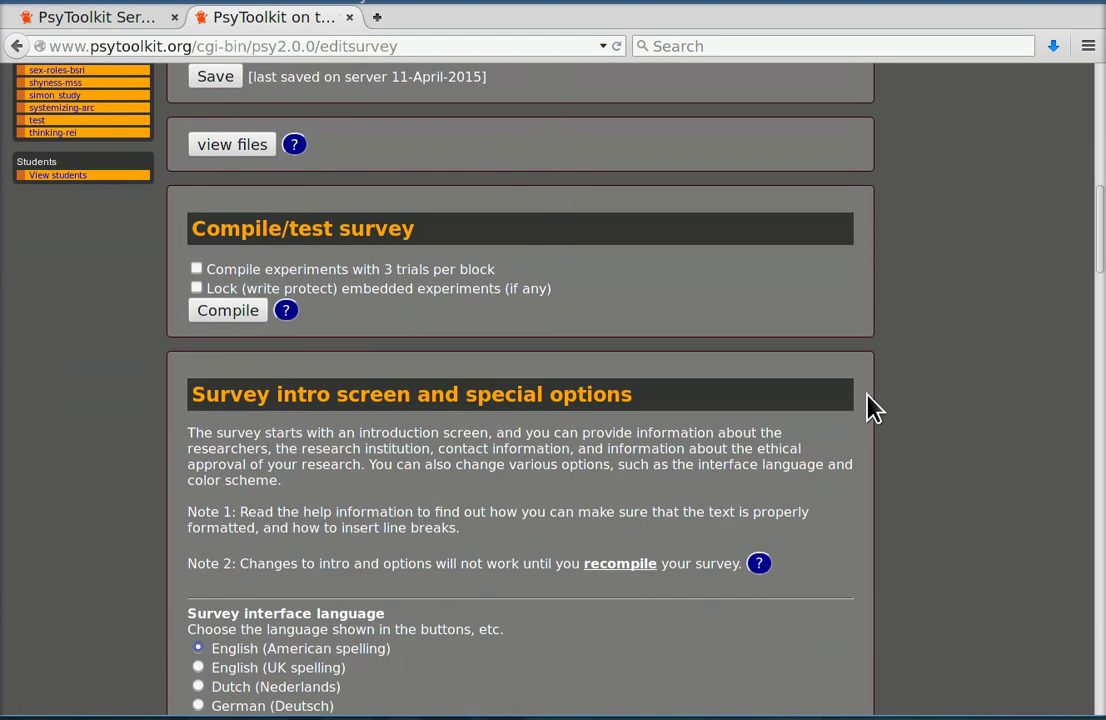
{"action": "scroll", "coordinate": [870, 408], "scroll_direction": "down", "scroll_amount": 4}
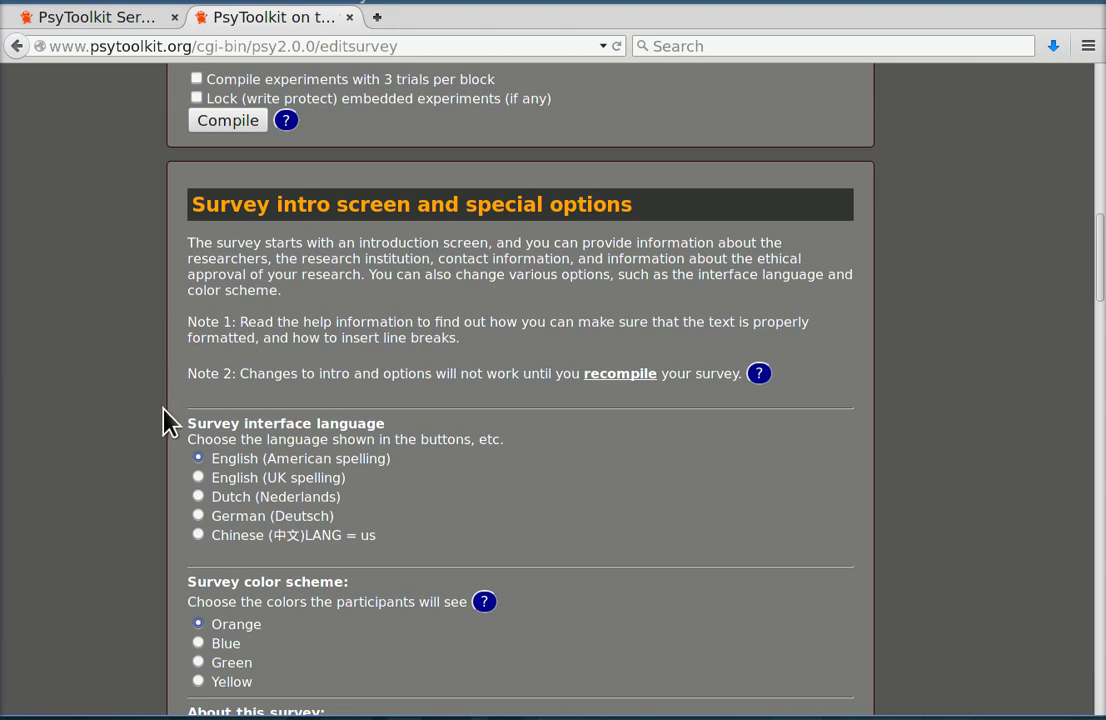
{"action": "scroll", "coordinate": [166, 410], "scroll_direction": "down", "scroll_amount": 4}
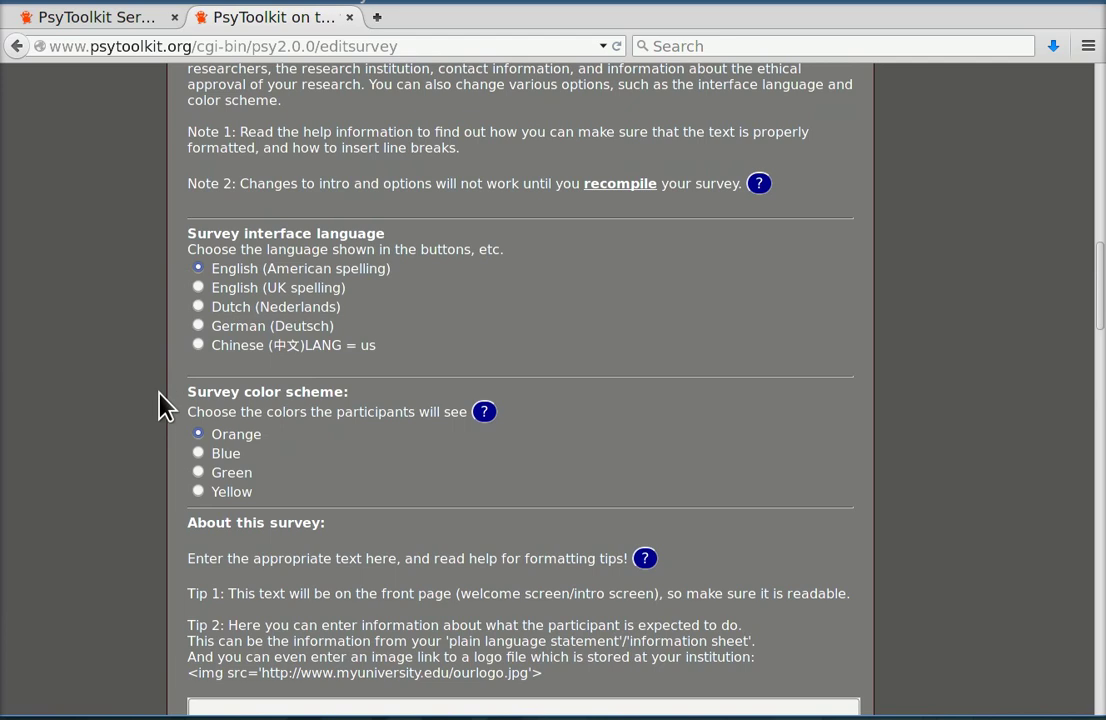
{"action": "scroll", "coordinate": [165, 407], "scroll_direction": "down", "scroll_amount": 2}
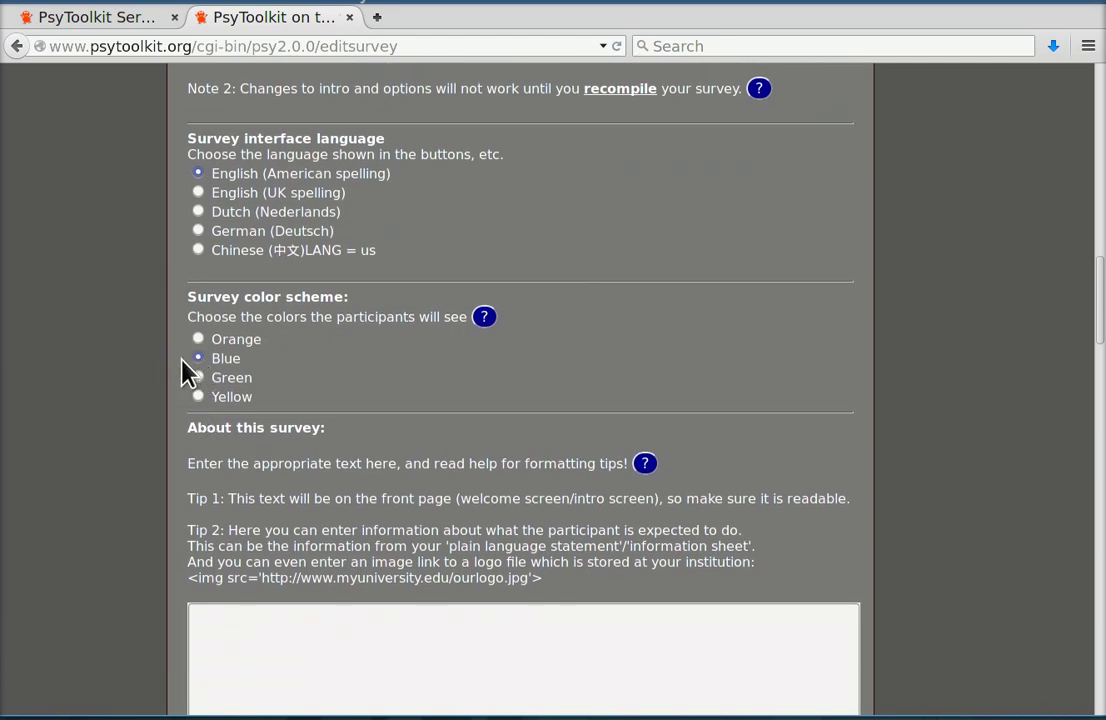
{"action": "scroll", "coordinate": [166, 376], "scroll_direction": "down", "scroll_amount": 4}
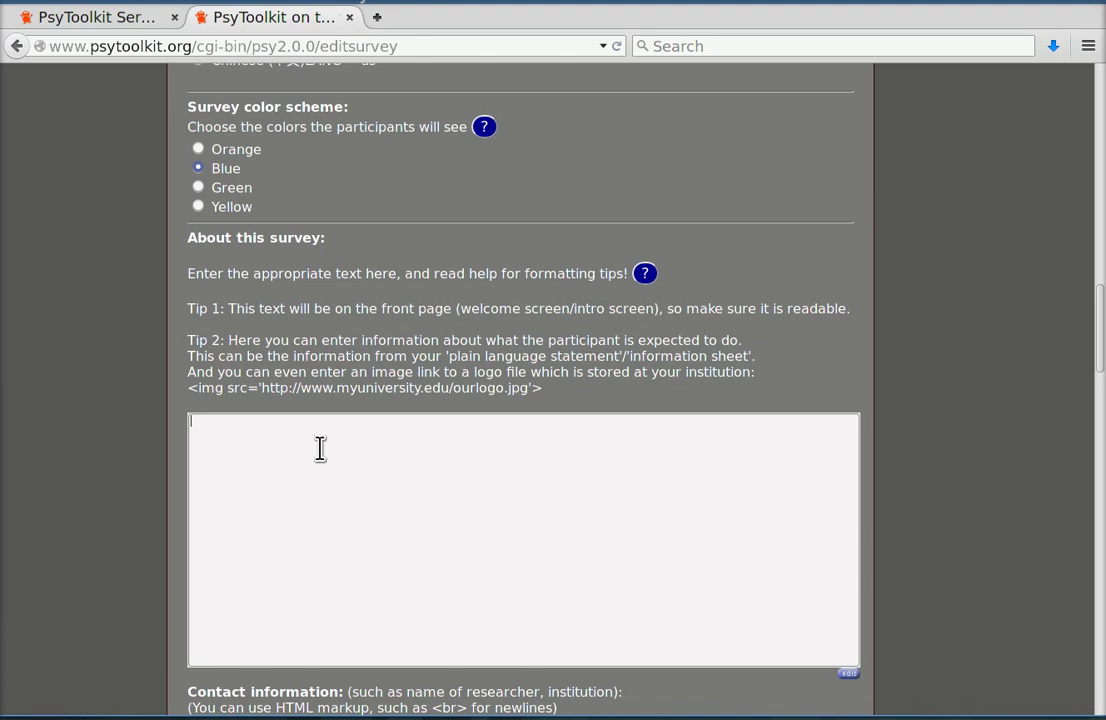
Write the About text 'Please take part in my study.<br><br>If you do, you will receive course credits.'
{"action": "type", "text": "Please take part in my study"}
{"action": "type", "text": ".<br>"}
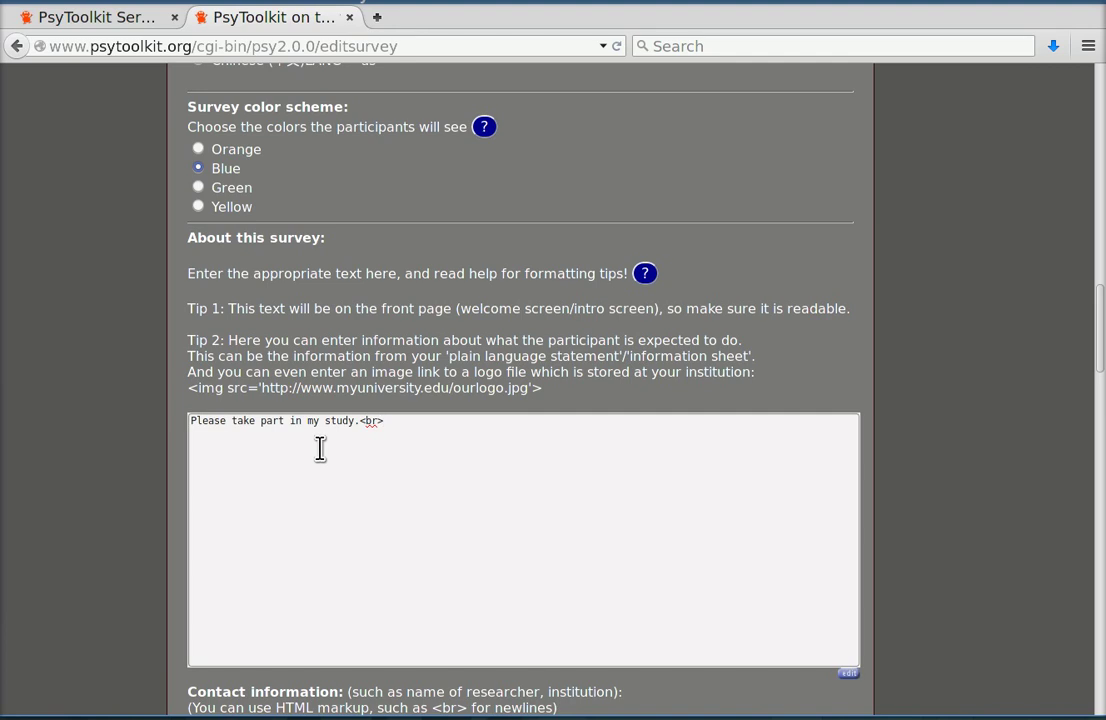
{"action": "left_click_drag", "start_coordinate": [360, 426], "coordinate": [391, 425]}
{"action": "left_click", "coordinate": [405, 451]}
{"action": "type", "text": "br>"}
{"action": "key", "text": "Return"}
{"action": "type", "text": "If you do, you will receive cours"}
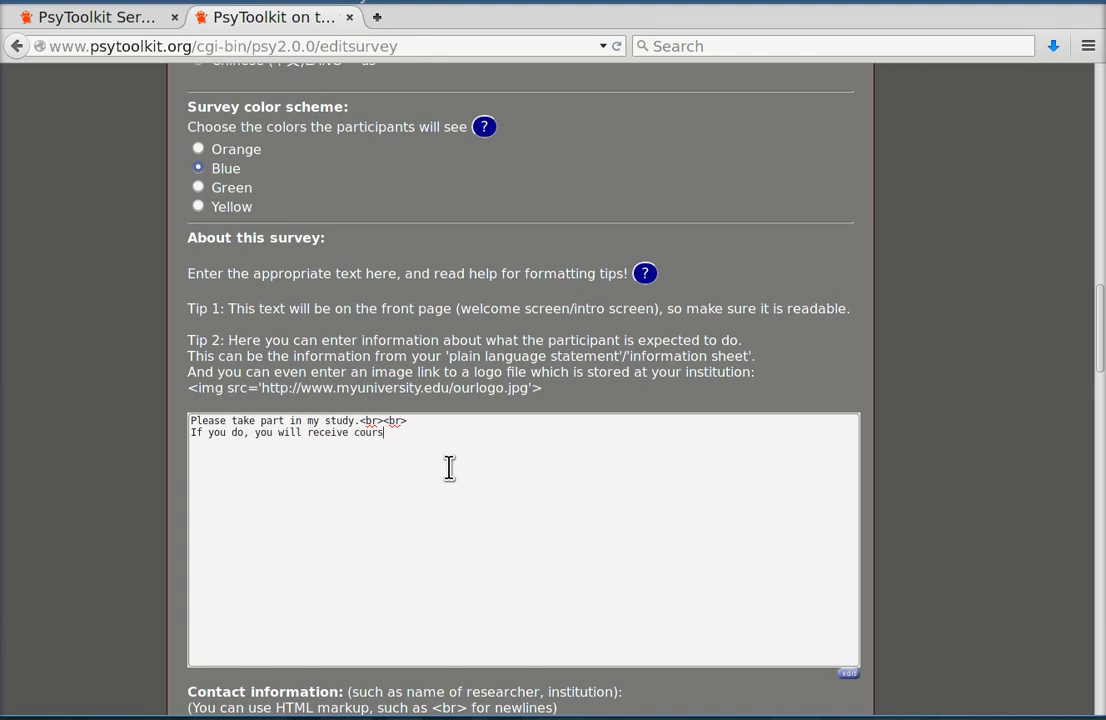
{"action": "type", "text": "e credits."}
{"action": "scroll", "coordinate": [390, 497], "scroll_direction": "down", "scroll_amount": 5}
Enter the researcher's first name as the survey's contact information
{"action": "left_click", "coordinate": [286, 513]}
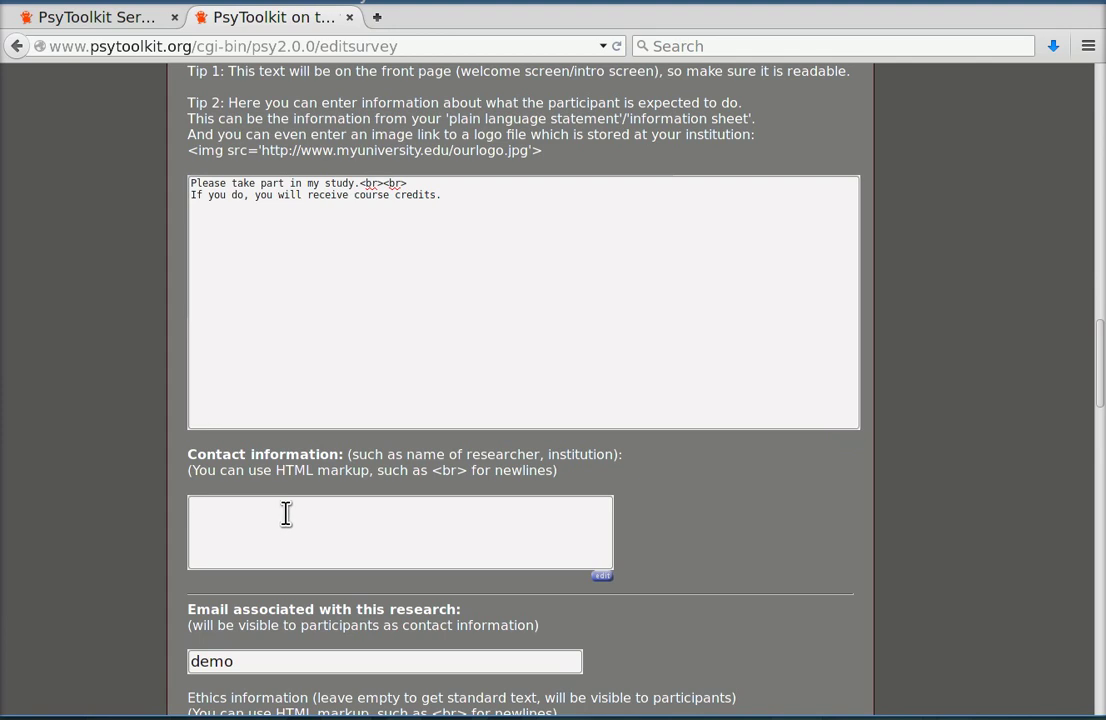
{"action": "type", "text": "Gijsbert"}
{"action": "scroll", "coordinate": [778, 566], "scroll_direction": "down", "scroll_amount": 3}
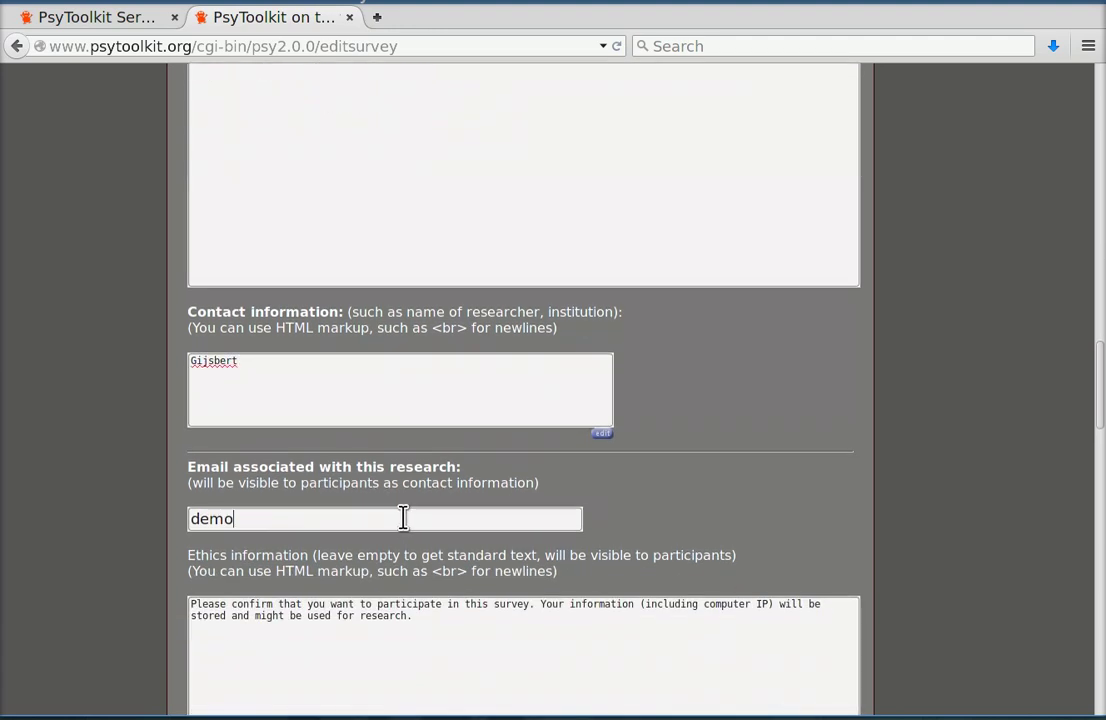
Replace the demo research e-mail with the researcher's suggested address
{"action": "left_click_drag", "start_coordinate": [402, 518], "coordinate": [145, 527]}
{"action": "type", "text": "f"}
{"action": "key", "text": "BackSpace"}
{"action": "type", "text": "gij"}
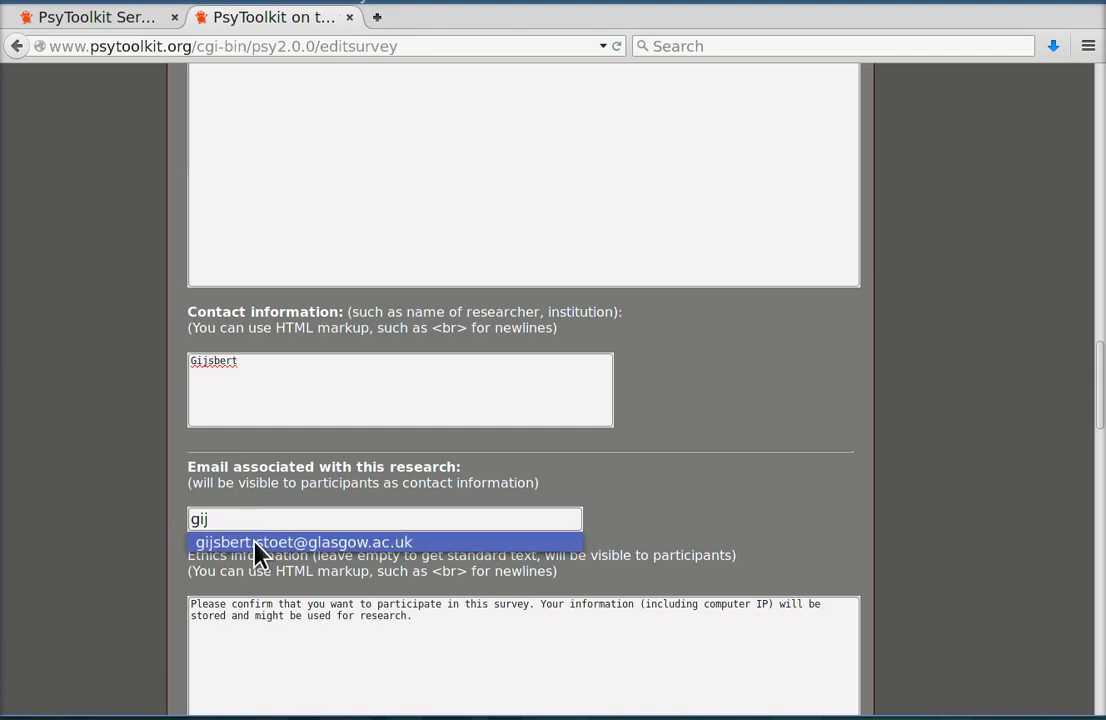
{"action": "left_click", "coordinate": [257, 542]}
{"action": "scroll", "coordinate": [840, 583], "scroll_direction": "down", "scroll_amount": 4}
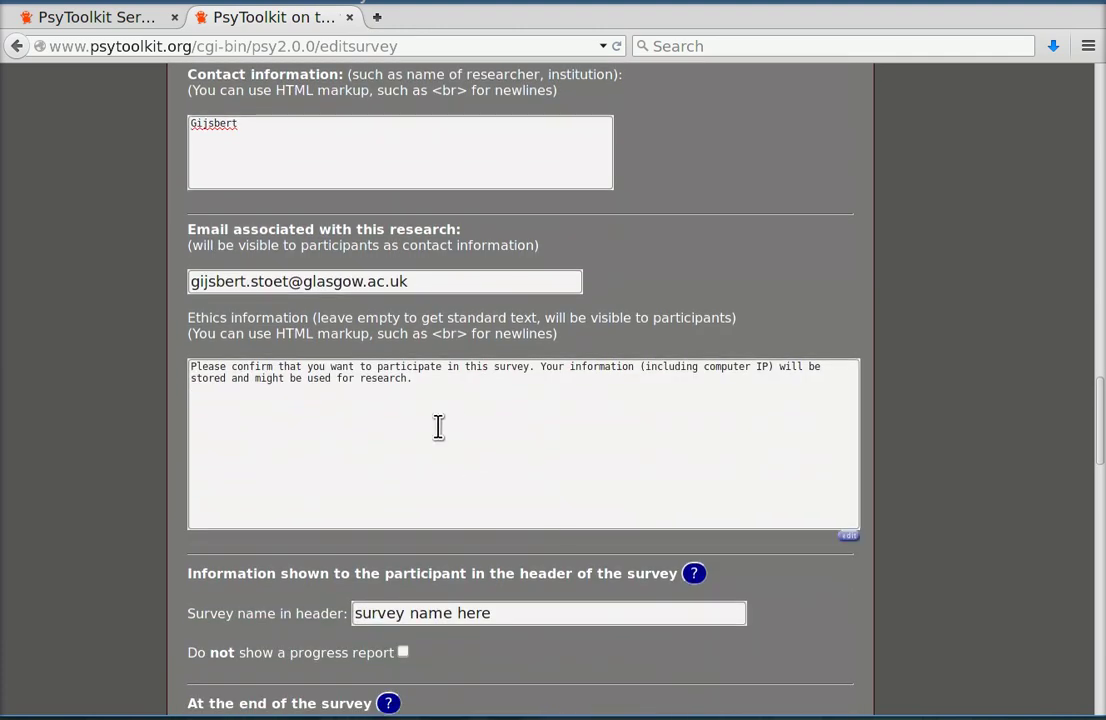
{"action": "left_click", "coordinate": [438, 386]}
Replace the 'survey name here' header placeholder with 'Study about depression'
{"action": "scroll", "coordinate": [894, 488], "scroll_direction": "down", "scroll_amount": 3}
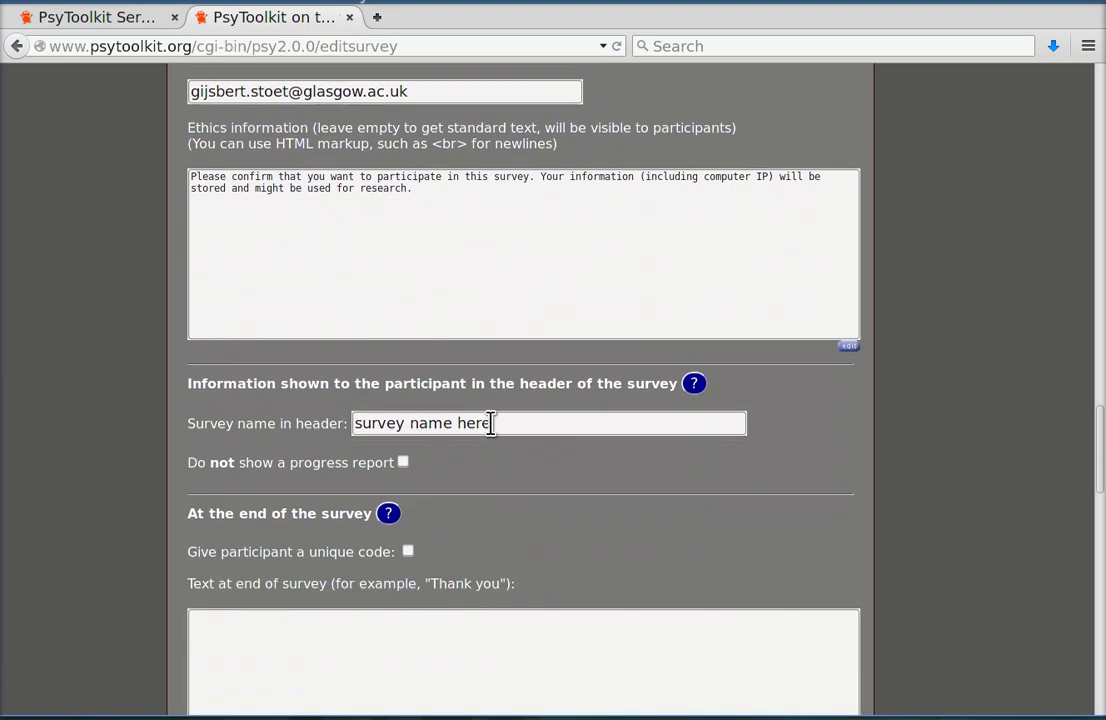
{"action": "left_click_drag", "start_coordinate": [531, 427], "coordinate": [210, 402]}
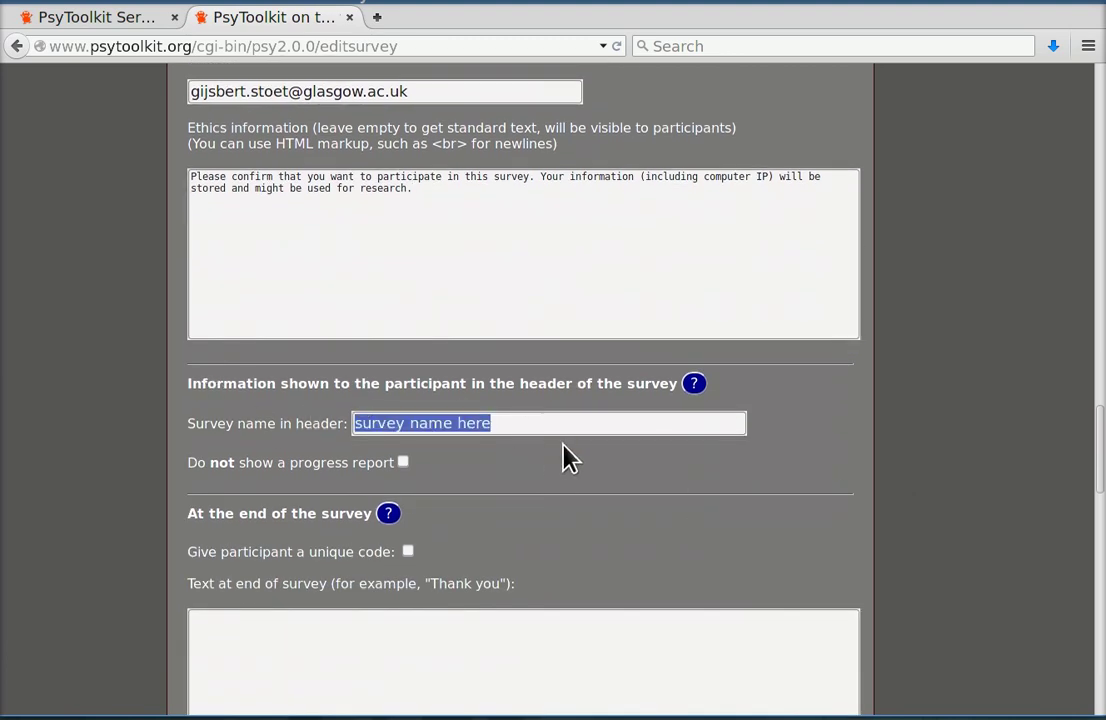
{"action": "scroll", "coordinate": [196, 390], "scroll_direction": "up", "scroll_amount": 20}
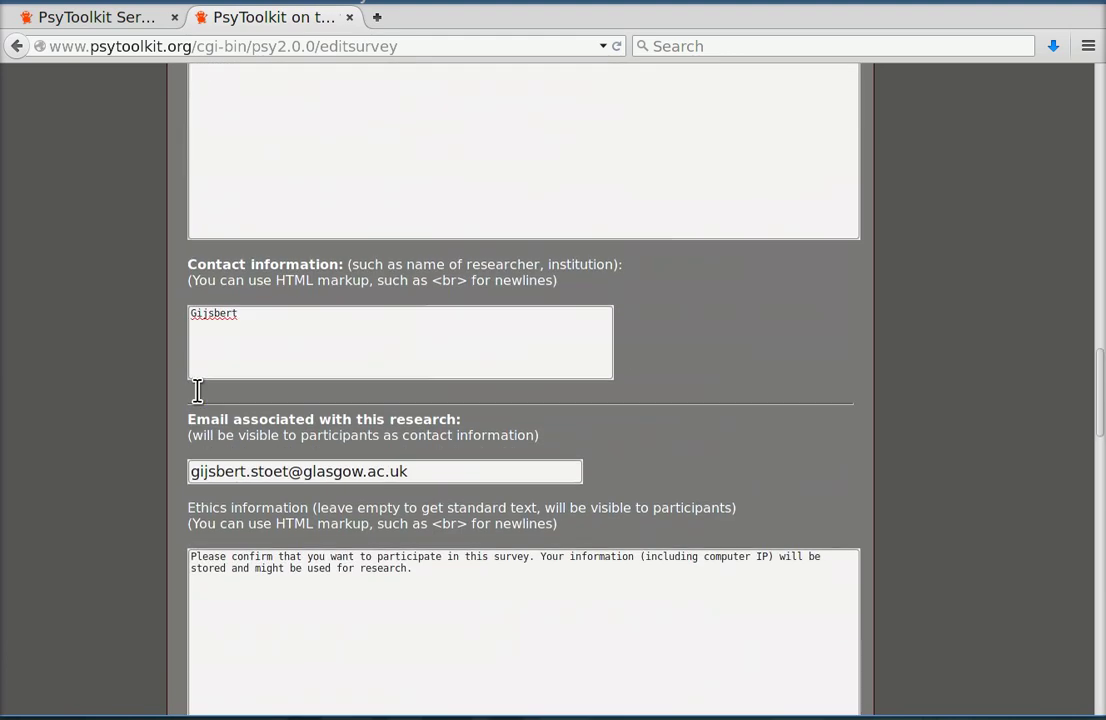
{"action": "scroll", "coordinate": [197, 390], "scroll_direction": "up", "scroll_amount": 9}
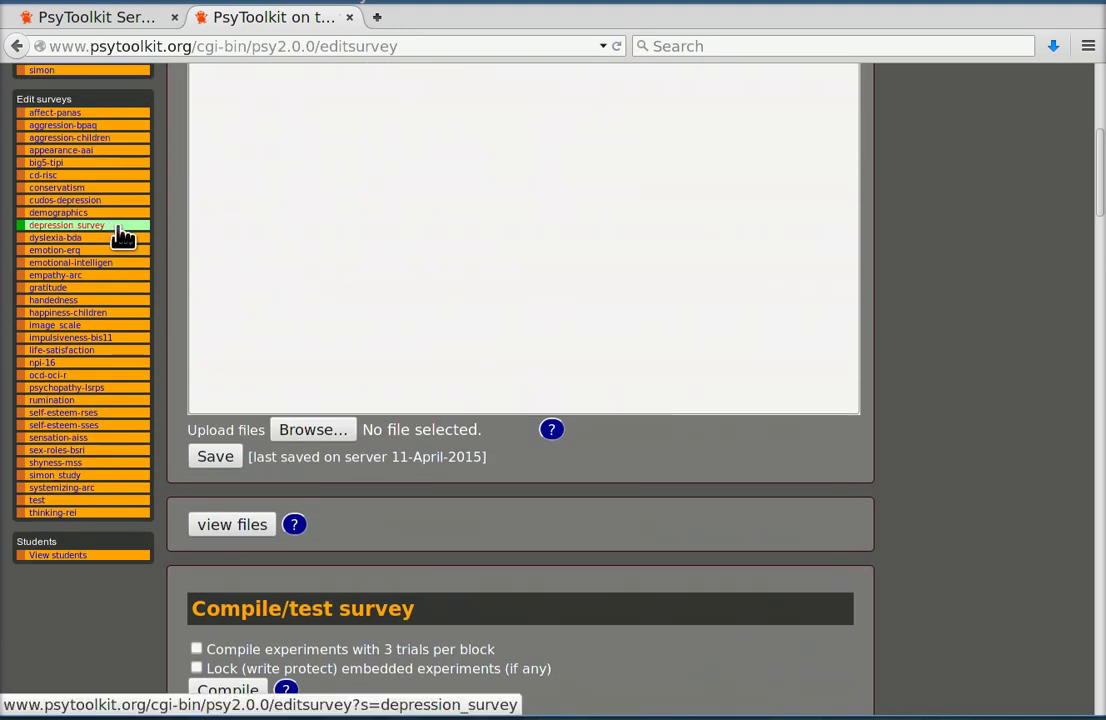
{"action": "scroll", "coordinate": [152, 300], "scroll_direction": "down", "scroll_amount": 15}
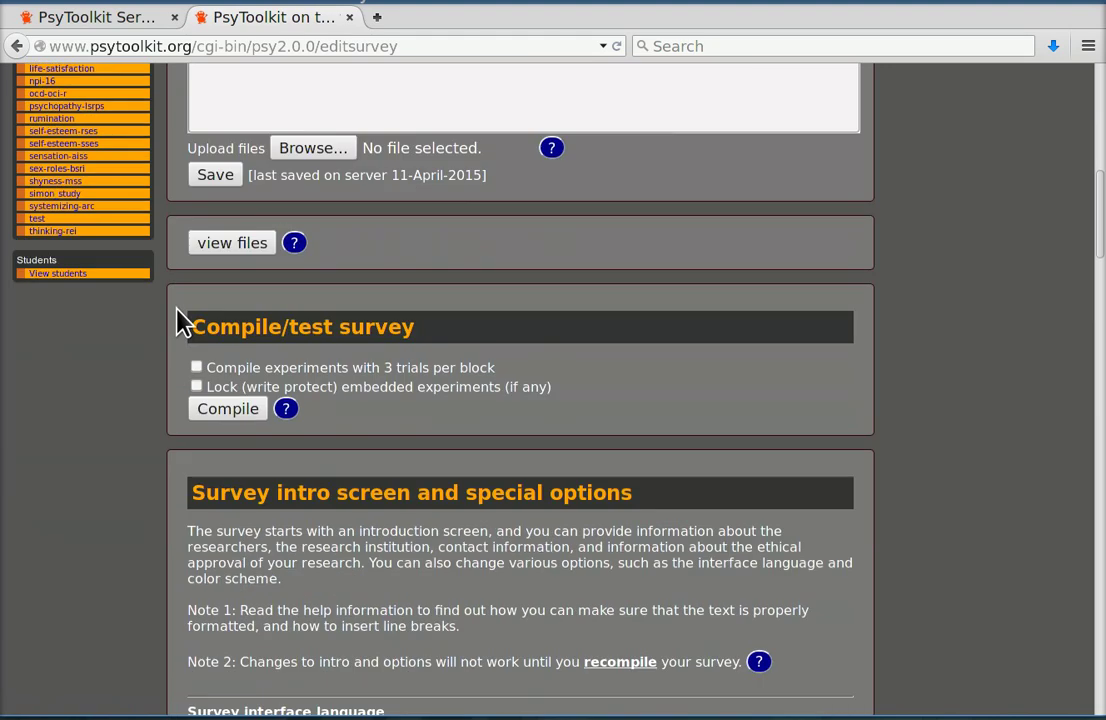
{"action": "scroll", "coordinate": [152, 318], "scroll_direction": "down", "scroll_amount": 20}
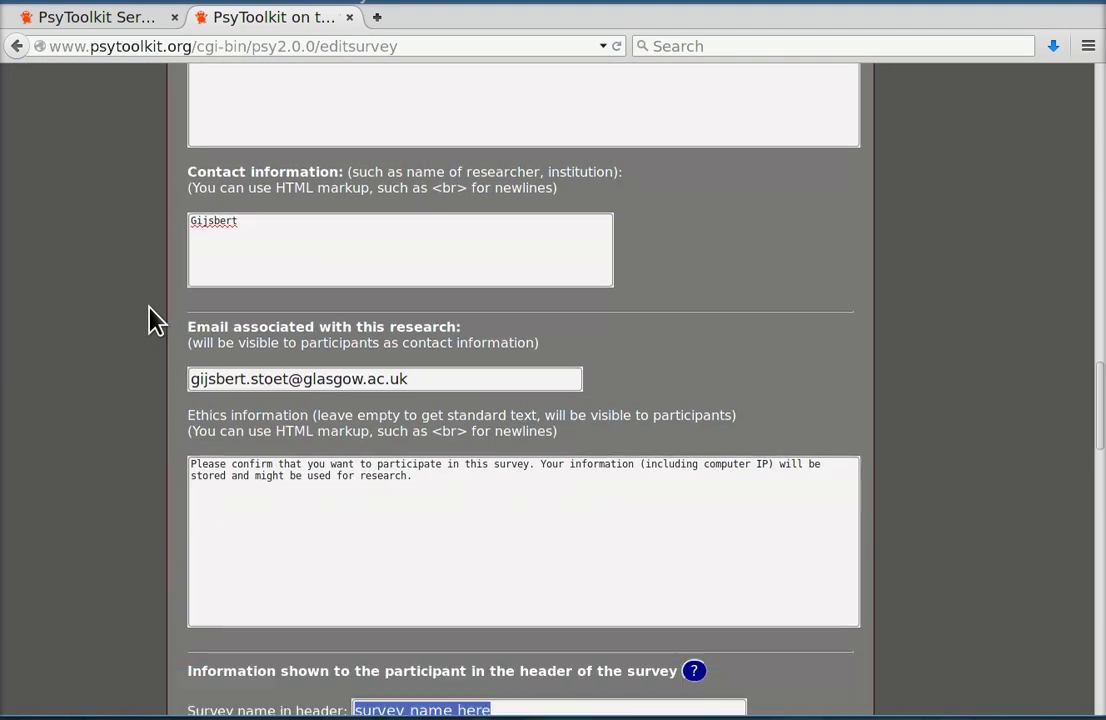
{"action": "scroll", "coordinate": [279, 357], "scroll_direction": "down", "scroll_amount": 4}
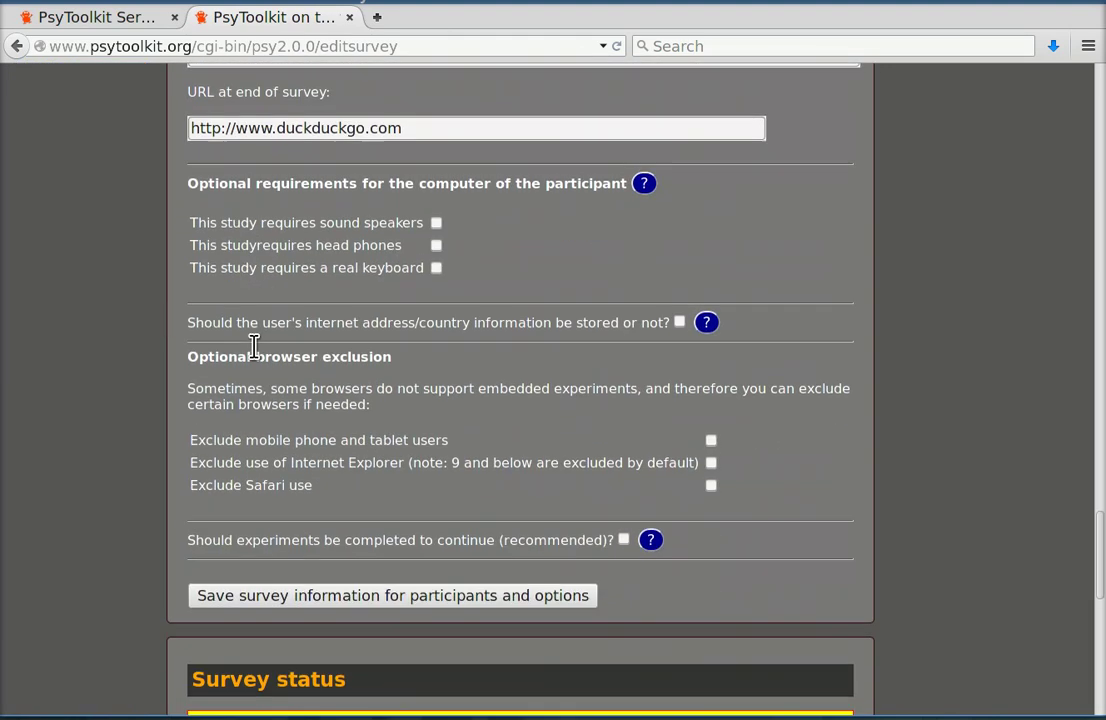
{"action": "scroll", "coordinate": [252, 348], "scroll_direction": "up", "scroll_amount": 9}
{"action": "left_click", "coordinate": [255, 355]}
{"action": "scroll", "coordinate": [257, 360], "scroll_direction": "up", "scroll_amount": 4}
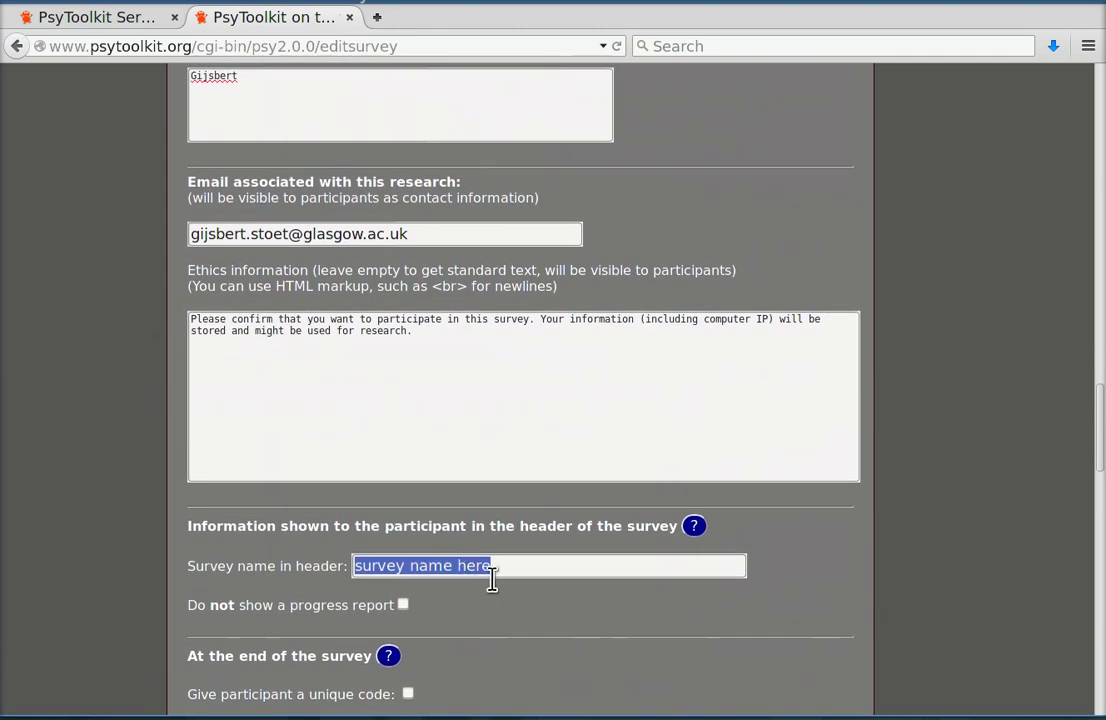
{"action": "left_click", "coordinate": [523, 570]}
{"action": "left_click_drag", "start_coordinate": [523, 570], "coordinate": [366, 566]}
{"action": "type", "text": "Stu"}
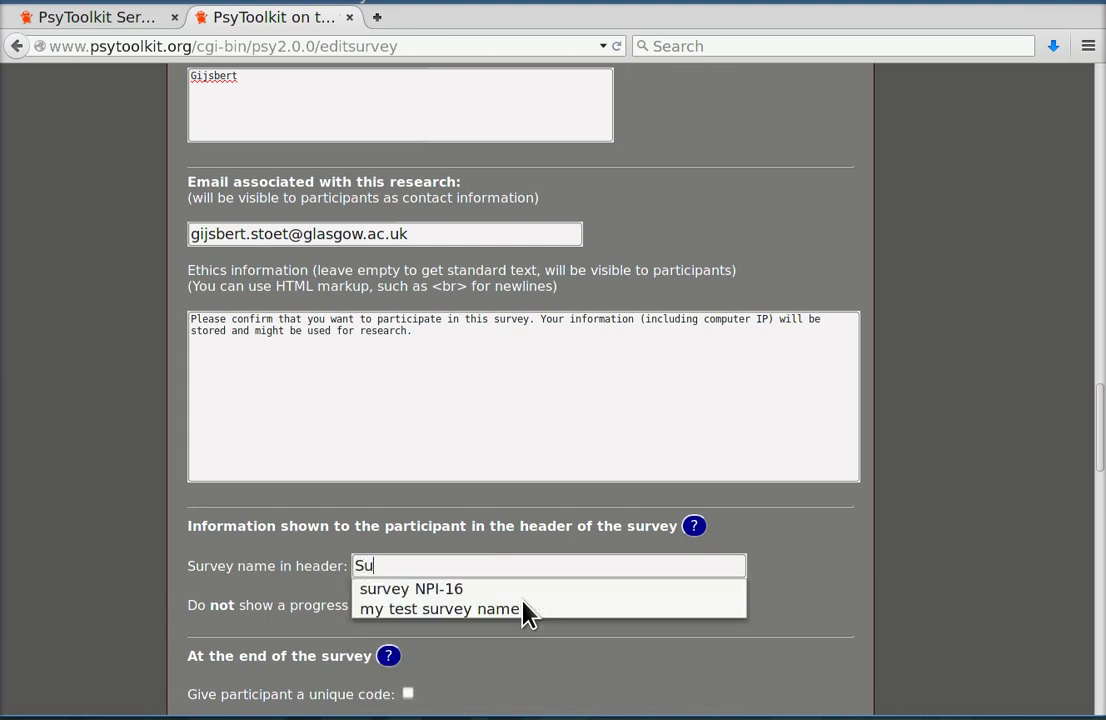
{"action": "type", "text": "dy about depr"}
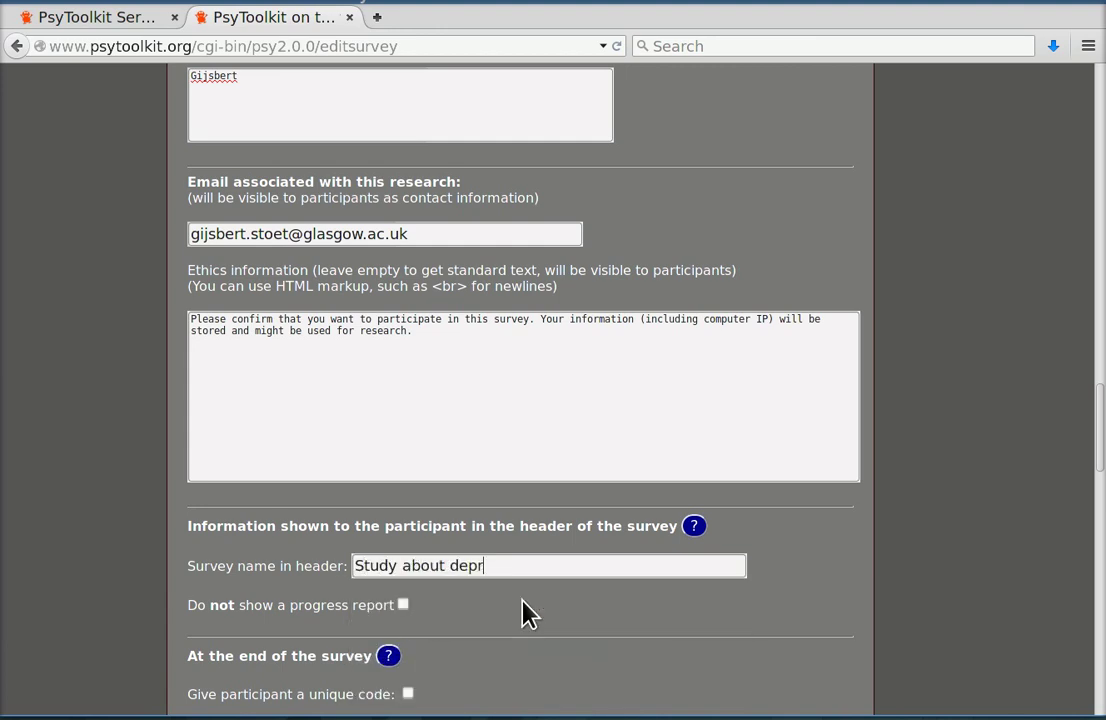
{"action": "type", "text": "ession"}
{"action": "scroll", "coordinate": [146, 400], "scroll_direction": "down", "scroll_amount": 3}
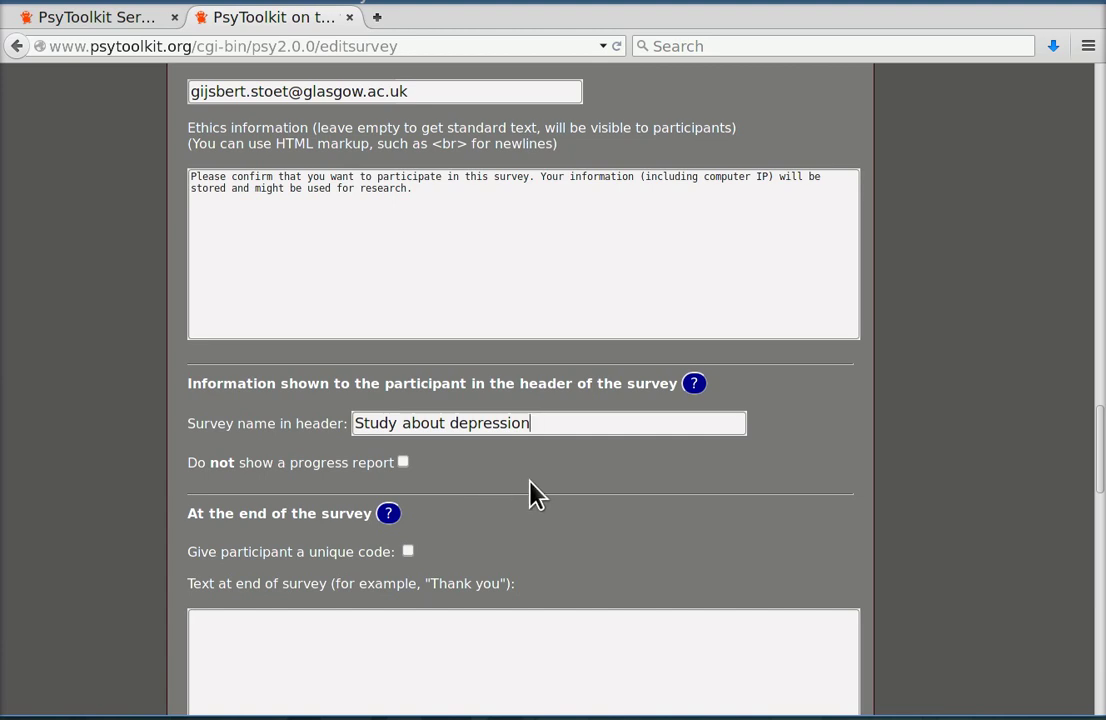
Enter 'Thank you for participating.' as the text at the end of the survey
{"action": "scroll", "coordinate": [531, 489], "scroll_direction": "down", "scroll_amount": 3}
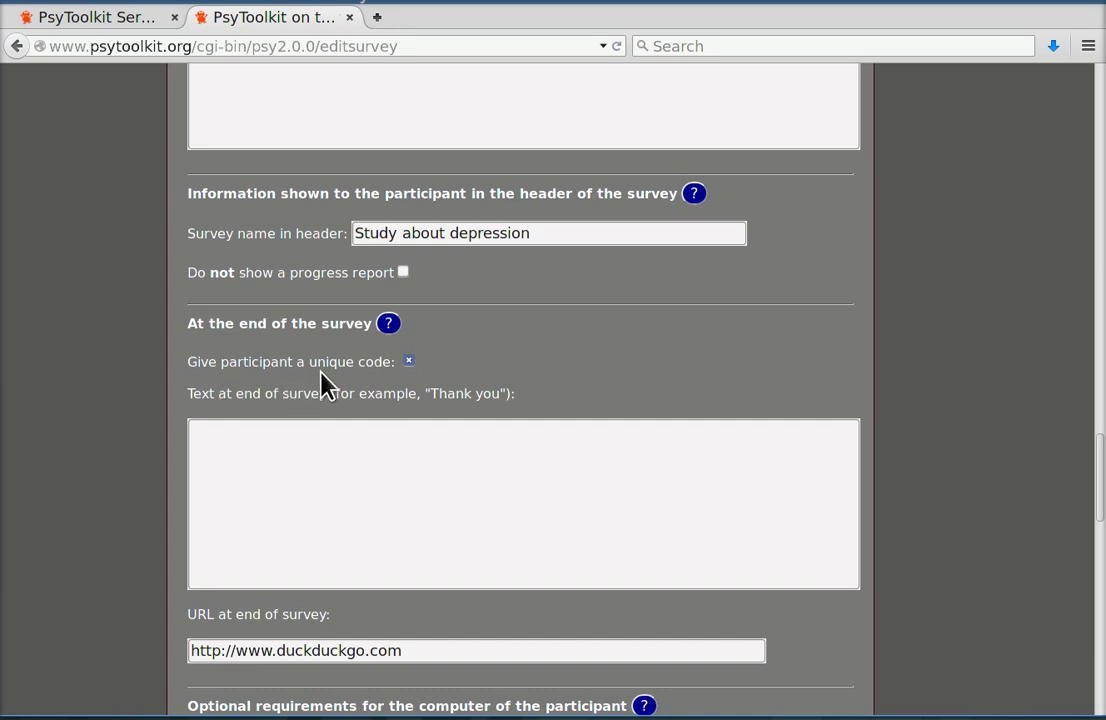
{"action": "left_click", "coordinate": [383, 441]}
{"action": "type", "text": "Thank you for partic"}
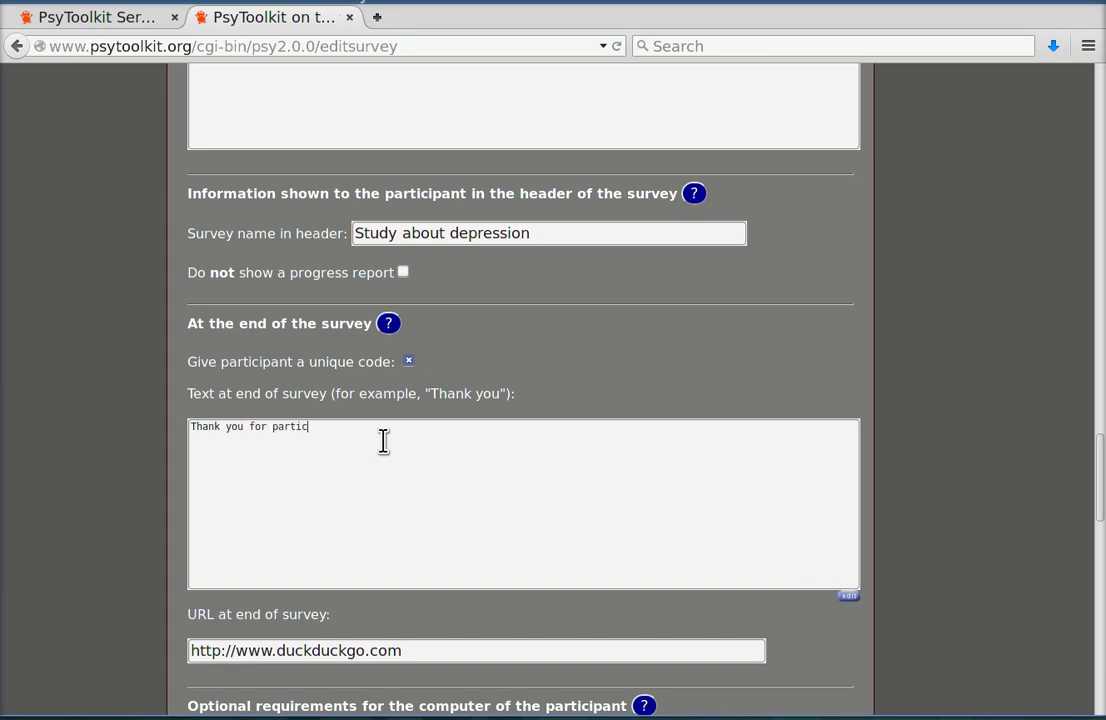
{"action": "type", "text": "ipating."}
{"action": "scroll", "coordinate": [420, 481], "scroll_direction": "down", "scroll_amount": 3}
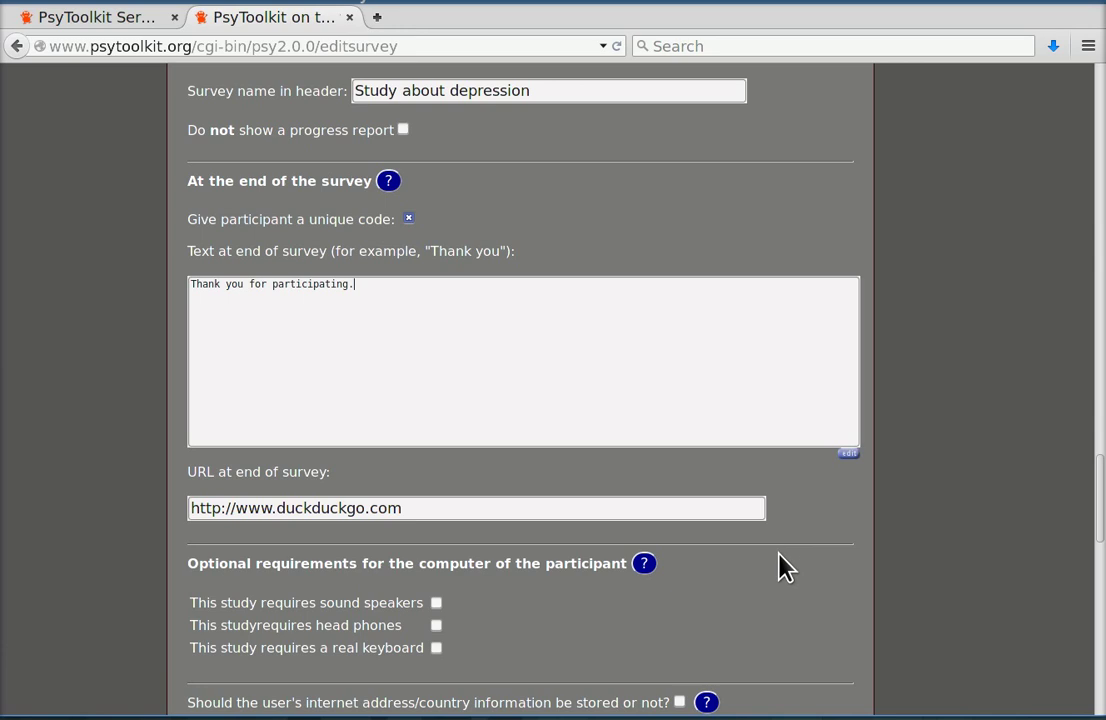
{"action": "scroll", "coordinate": [783, 567], "scroll_direction": "down", "scroll_amount": 3}
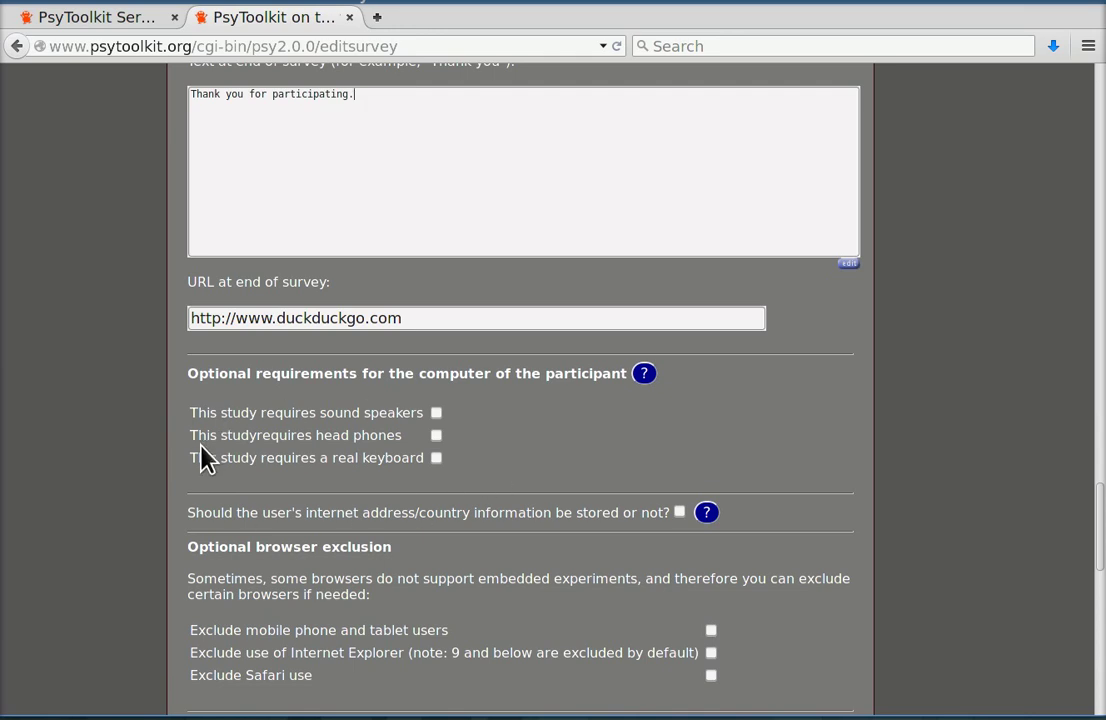
{"action": "scroll", "coordinate": [535, 468], "scroll_direction": "down", "scroll_amount": 2}
{"action": "scroll", "coordinate": [535, 465], "scroll_direction": "down", "scroll_amount": 2}
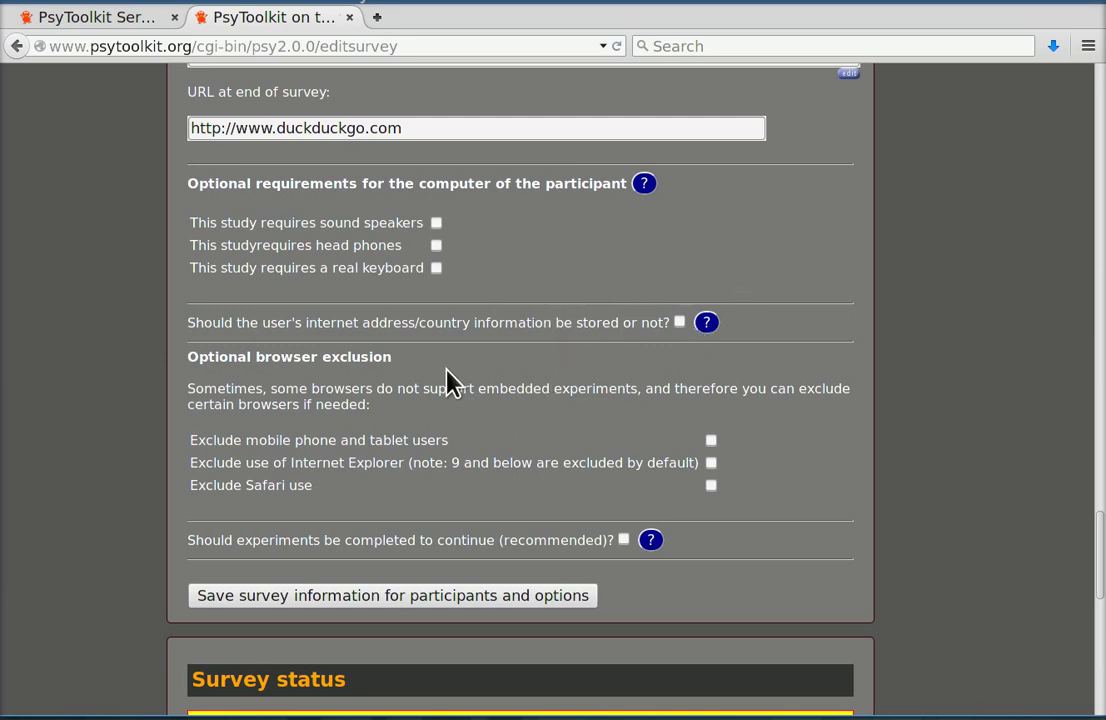
{"action": "scroll", "coordinate": [452, 378], "scroll_direction": "down", "scroll_amount": 2}
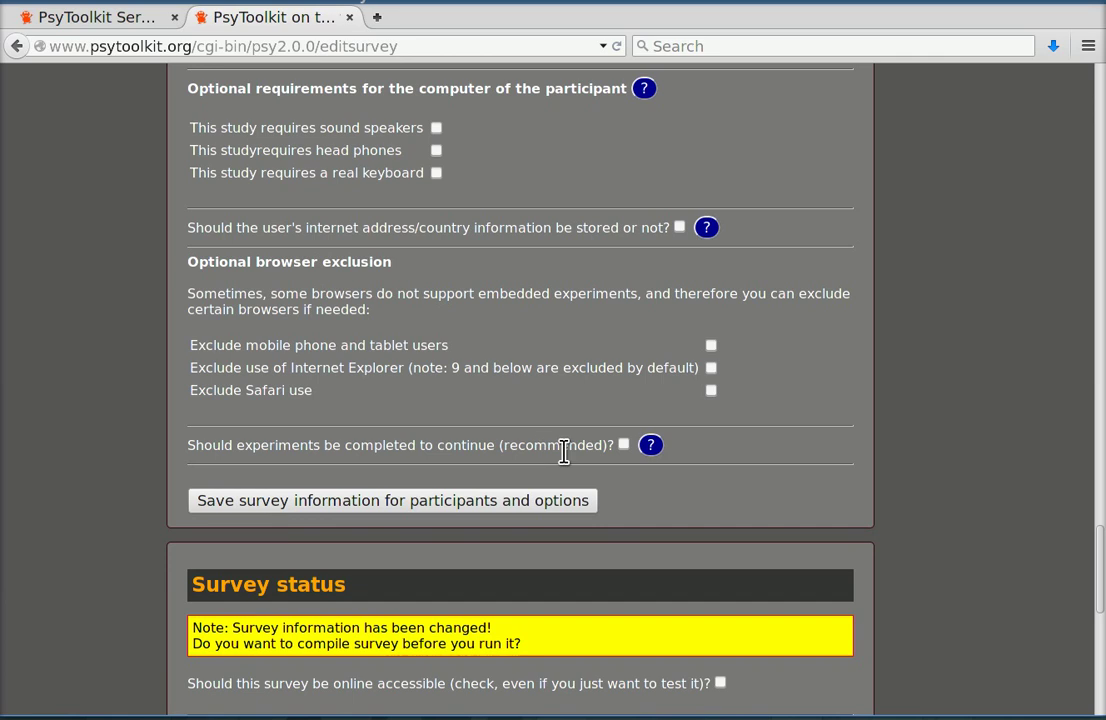
Save the survey information for participants and options, then return to the top
{"action": "left_click", "coordinate": [456, 512]}
{"action": "left_click_drag", "start_coordinate": [1098, 592], "coordinate": [1093, 700]}
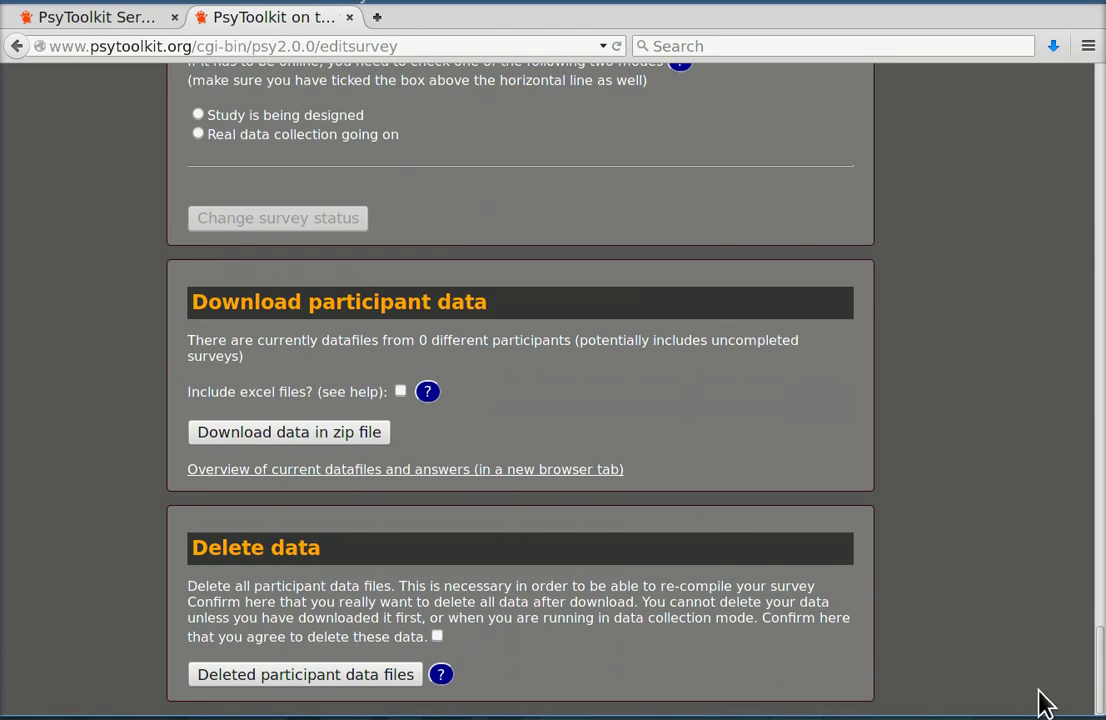
{"action": "left_click_drag", "start_coordinate": [1100, 690], "coordinate": [1033, 117]}
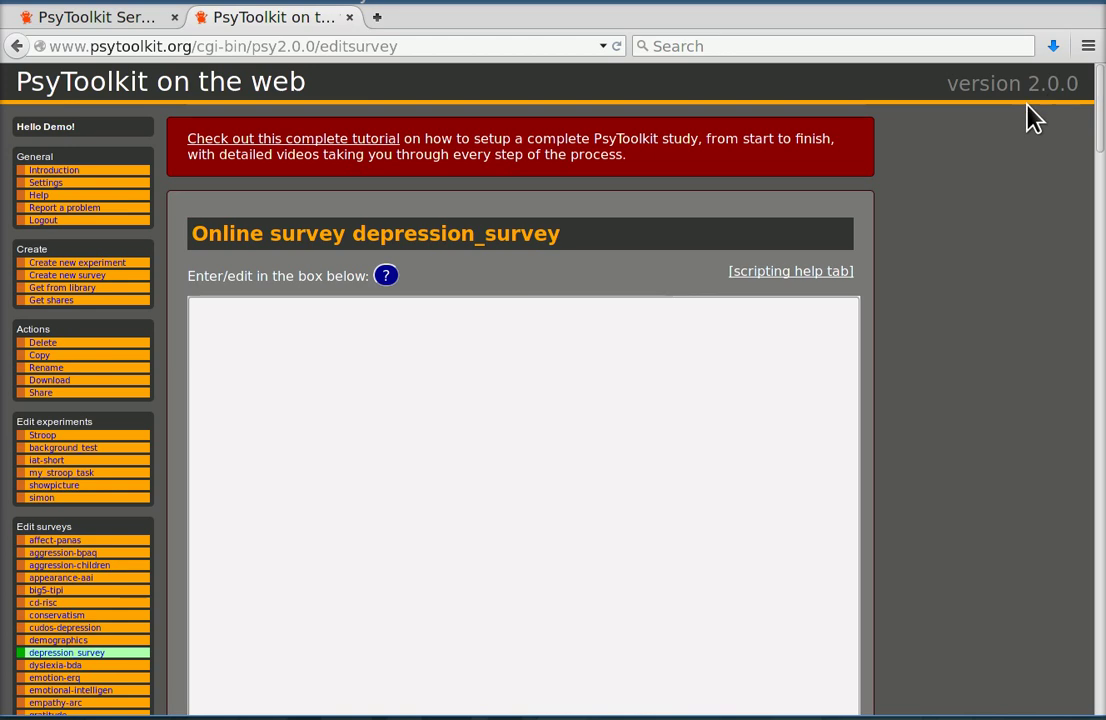